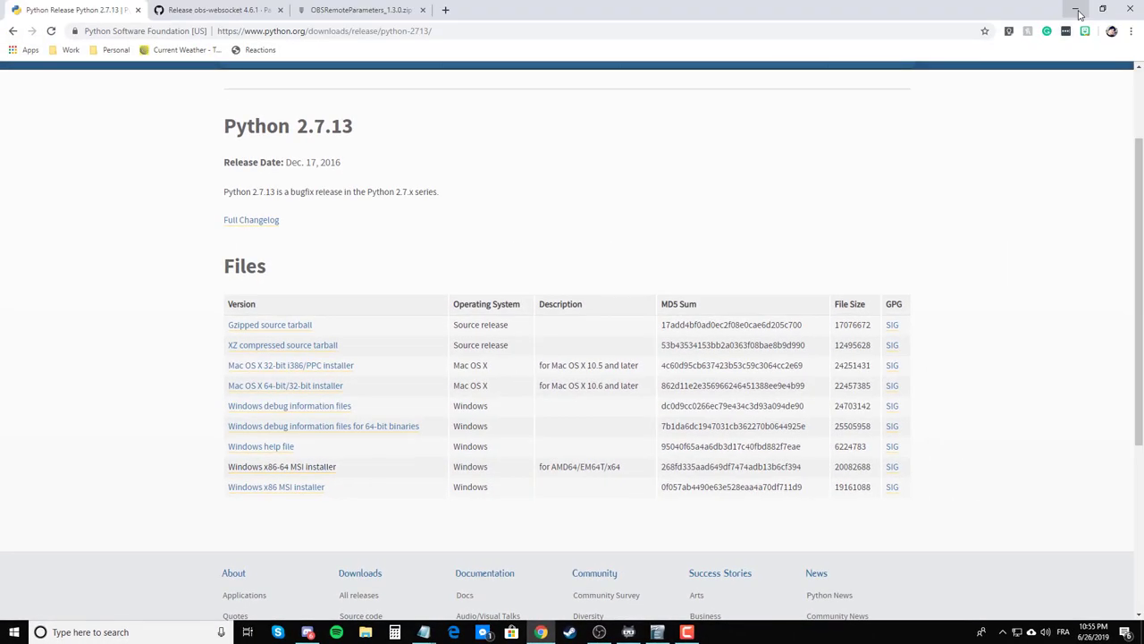
Step: Minimize Chrome to show the desktop with the OBSRemote and obs-websocket zip folders
left_click(1077, 10)
Step: Browse File Explorer to Local Disk (C:) and locate the Python27 folder
left_click(365, 632)
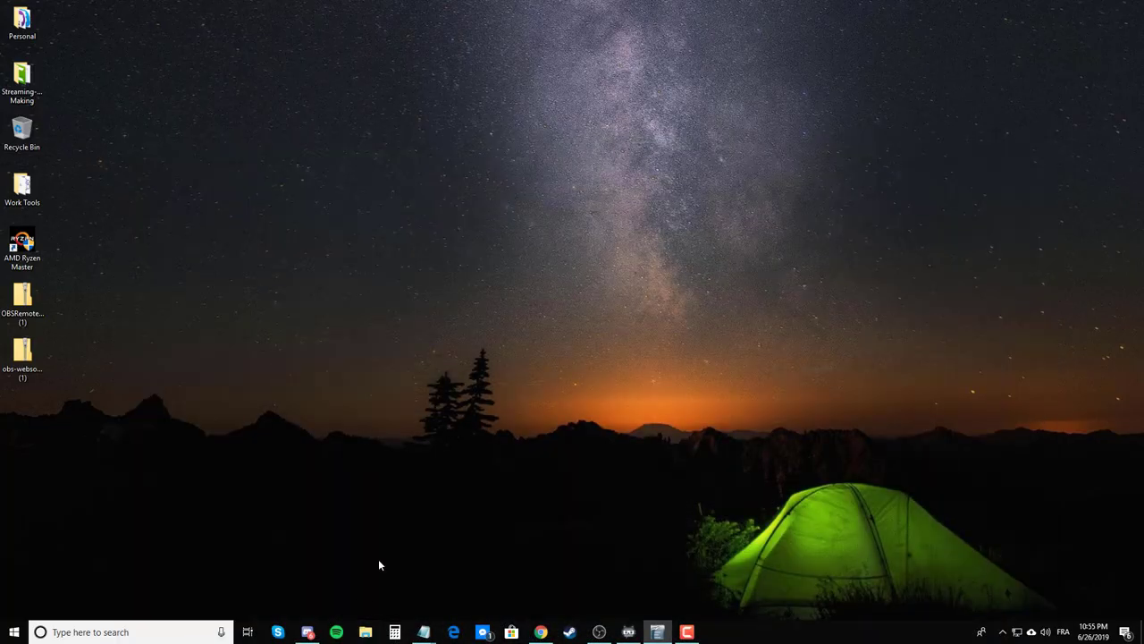
left_click(544, 433)
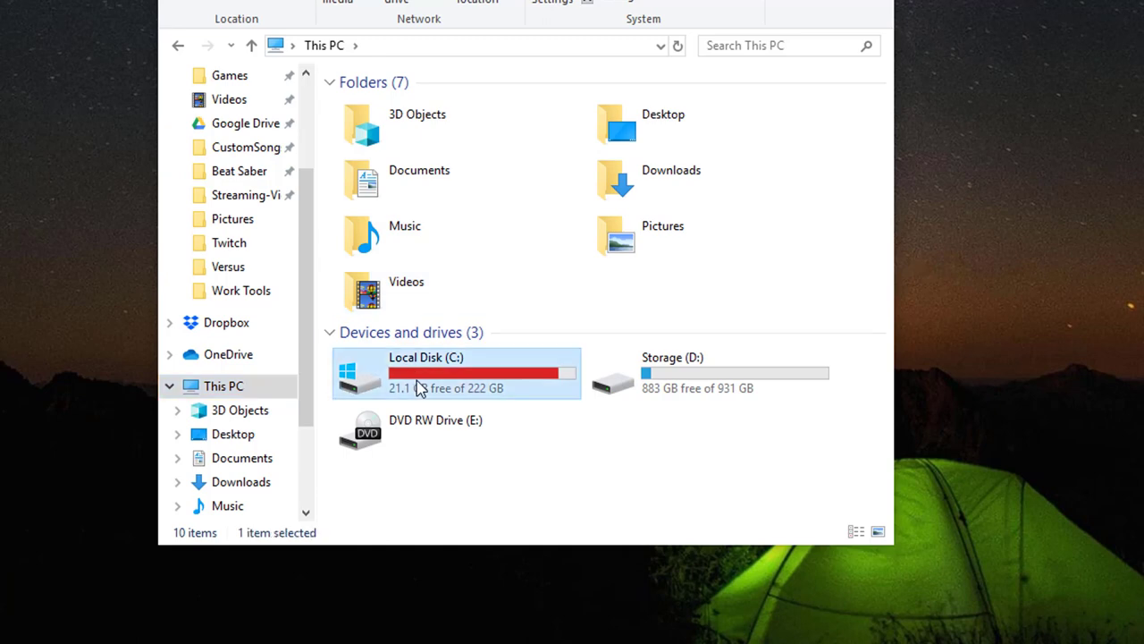
double_click(420, 389)
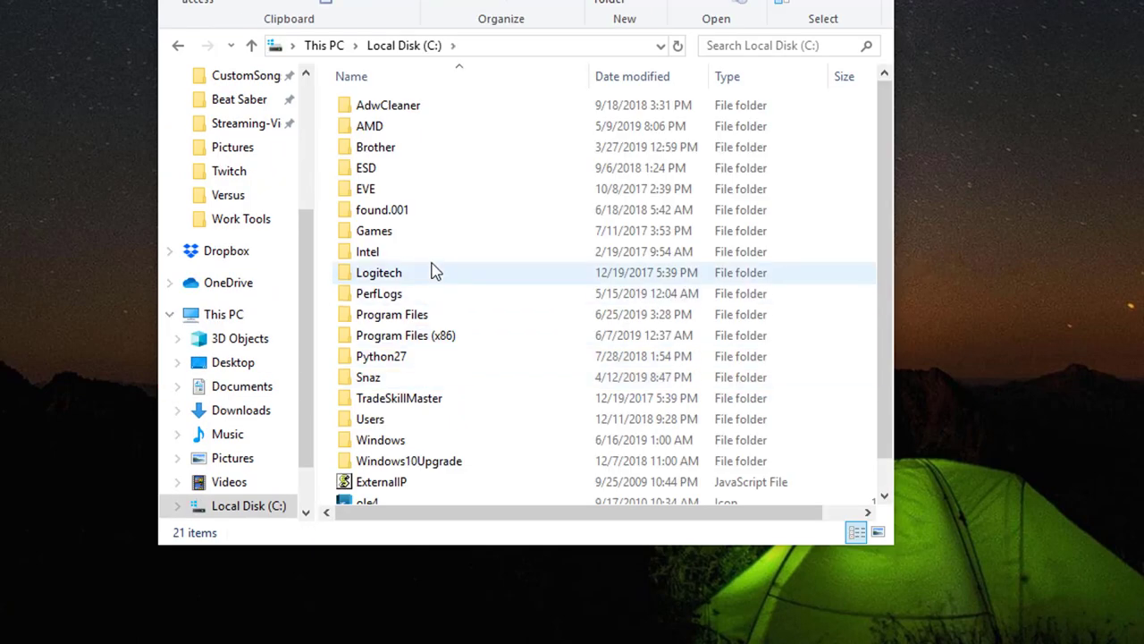
left_click(398, 362)
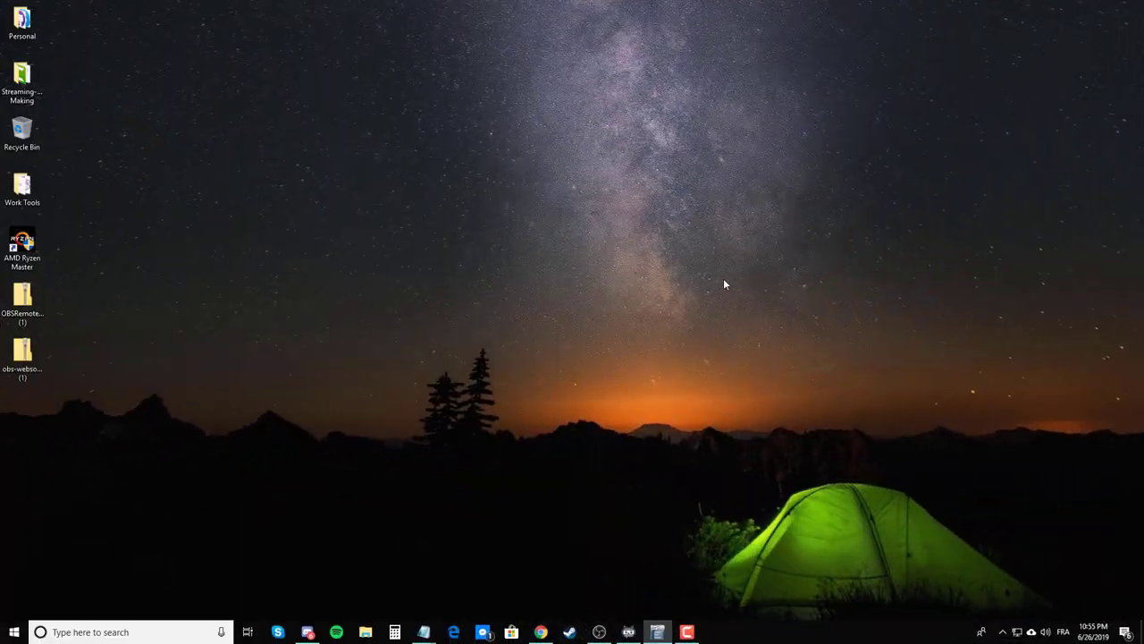
Step: Scroll the obs-websocket 4.6.1 GitHub release to Install instructions and Assets, then minimize Chrome
left_click(541, 632)
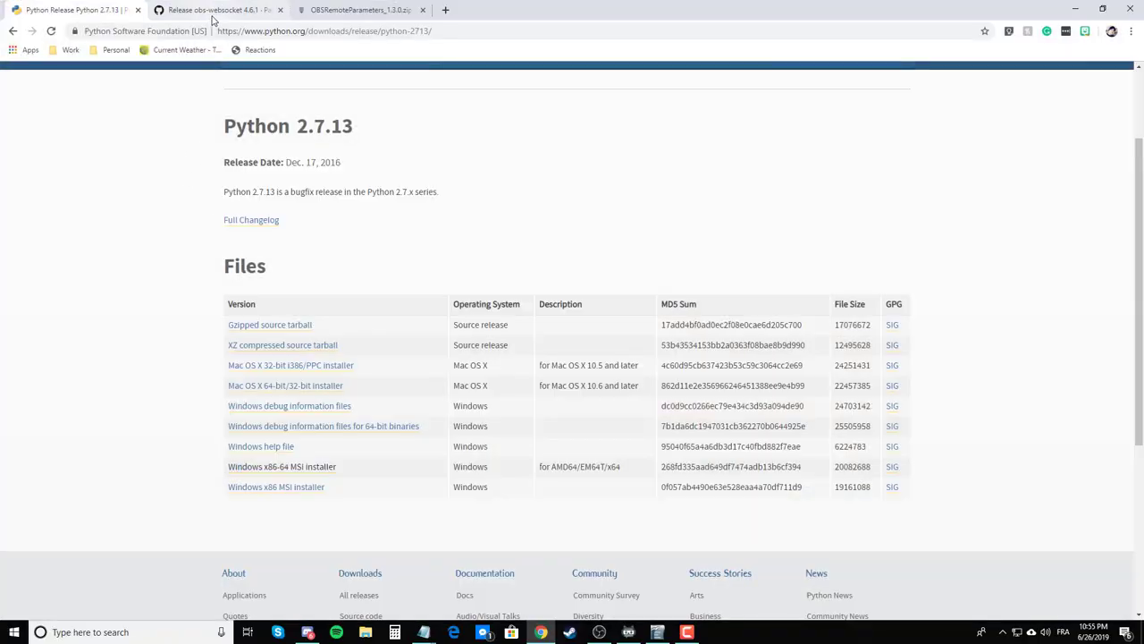
left_click(213, 11)
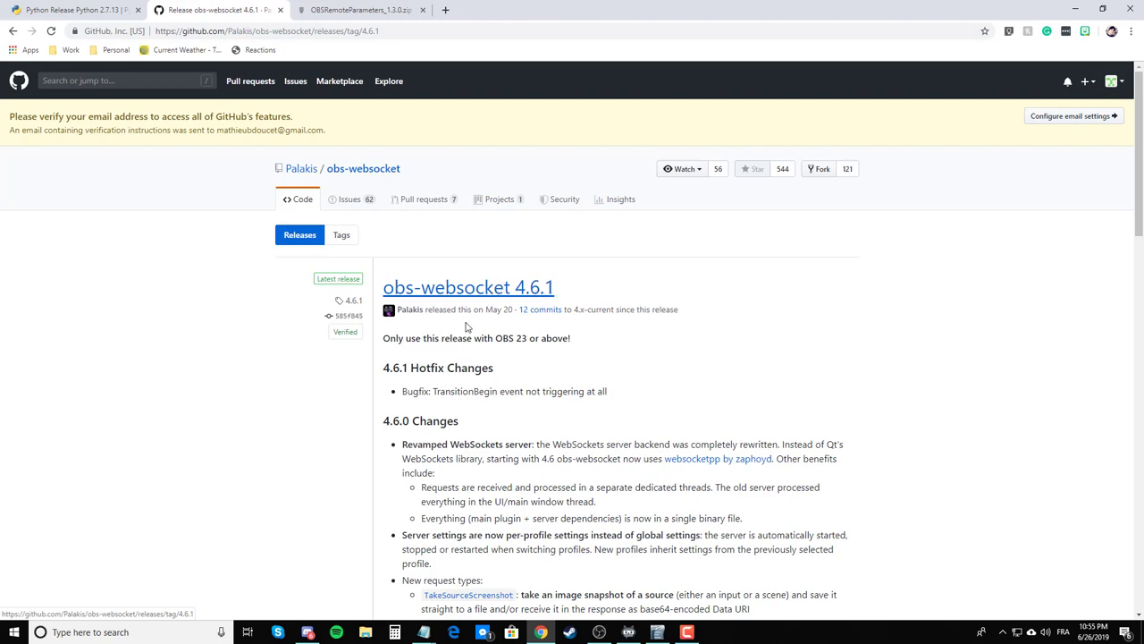
scroll(465, 327, "down", 20)
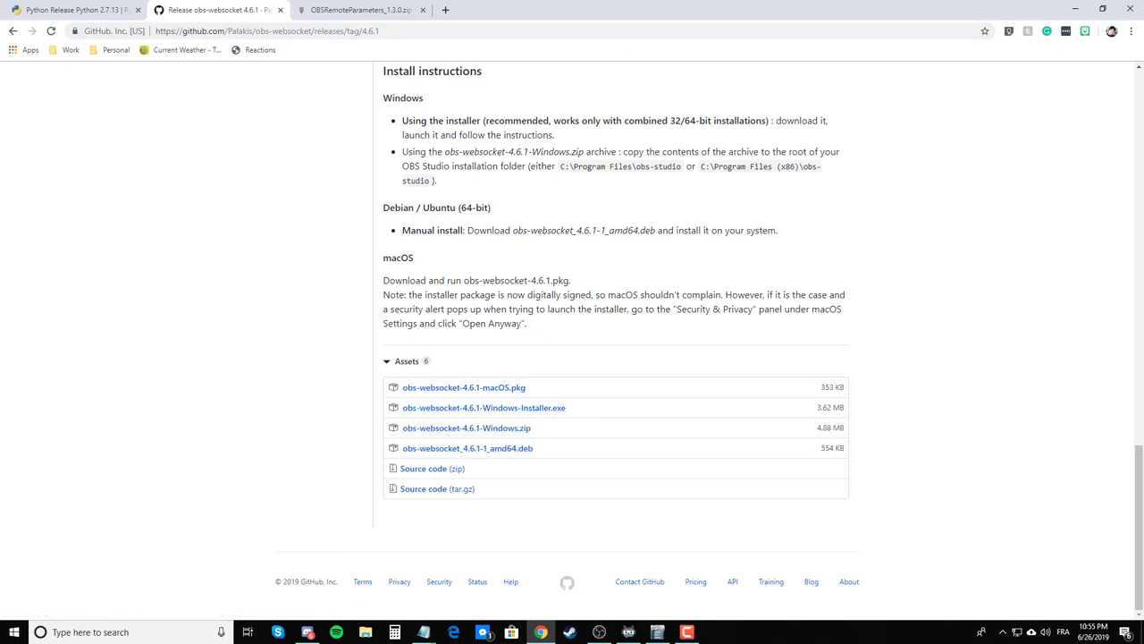
left_click(1076, 9)
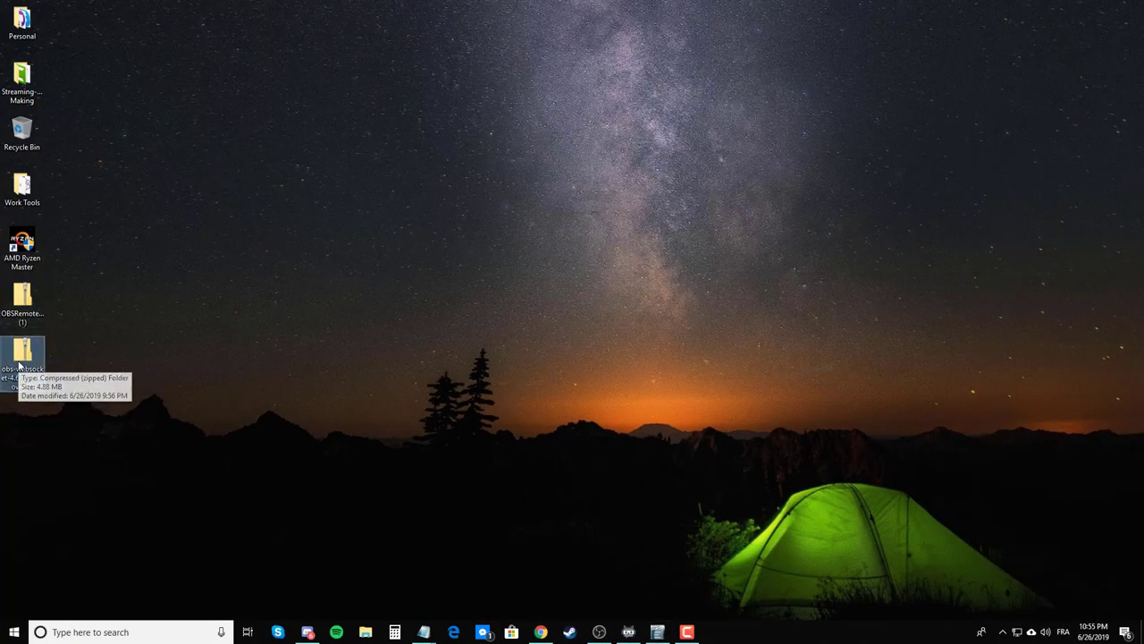
left_click(21, 361)
right_click(20, 361)
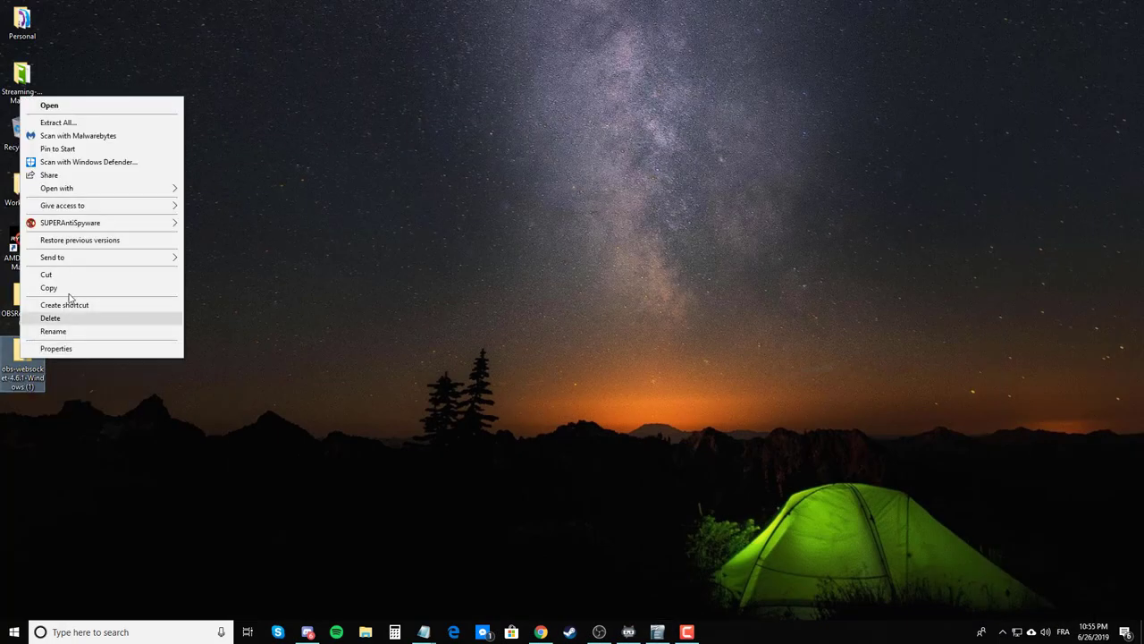
left_click(61, 122)
left_click(702, 265)
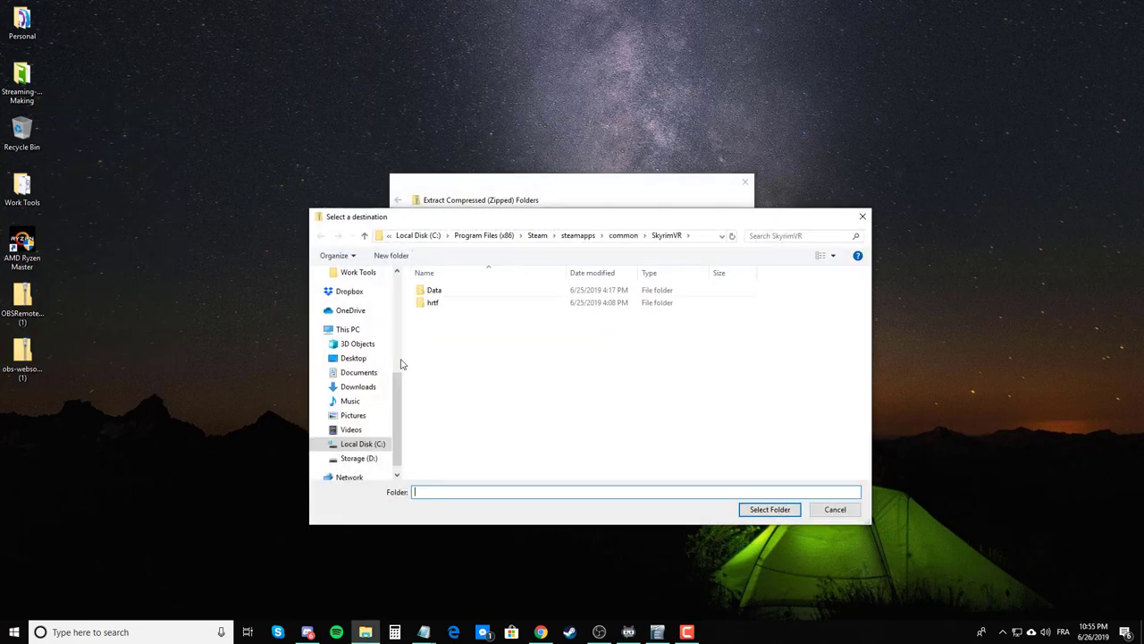
left_click(314, 452)
scroll(426, 360, "down", 1)
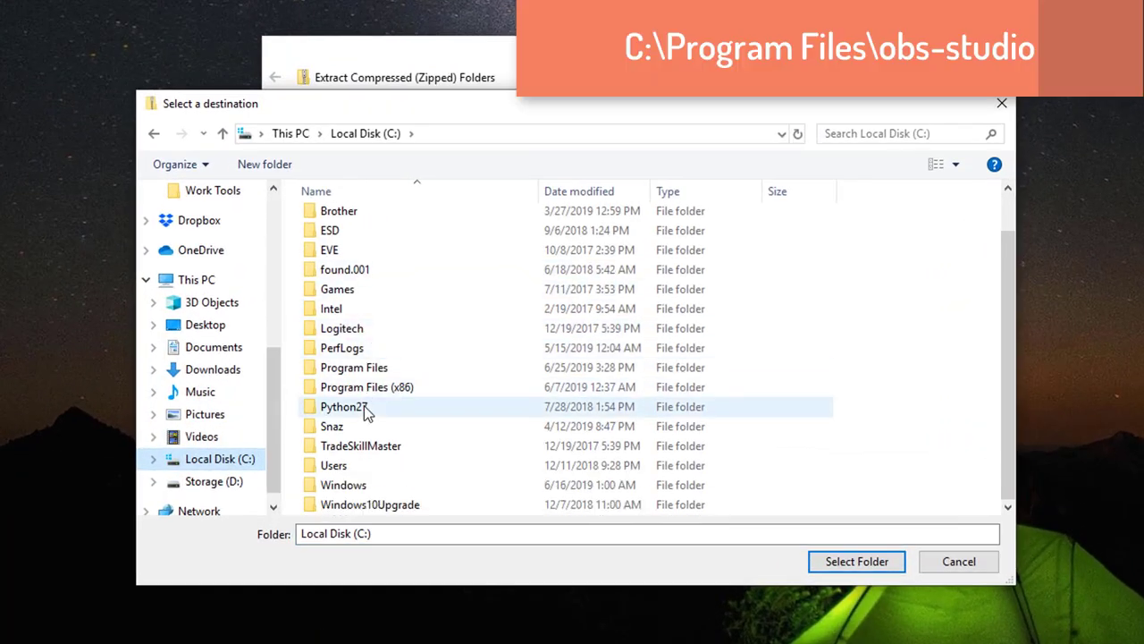
double_click(372, 371)
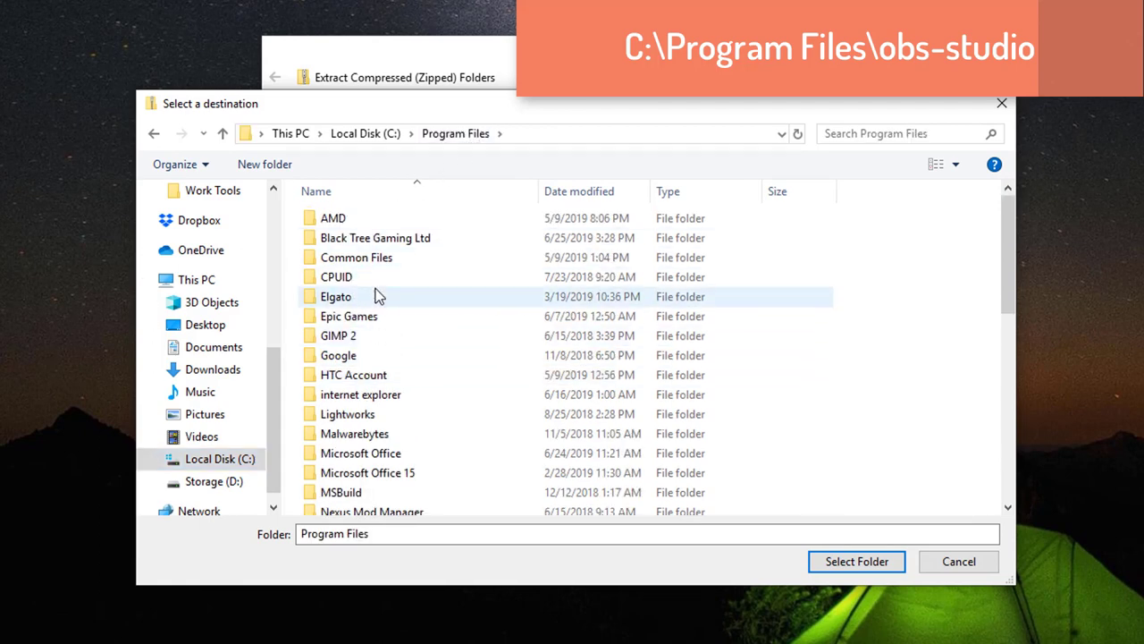
scroll(336, 331, "down", 2)
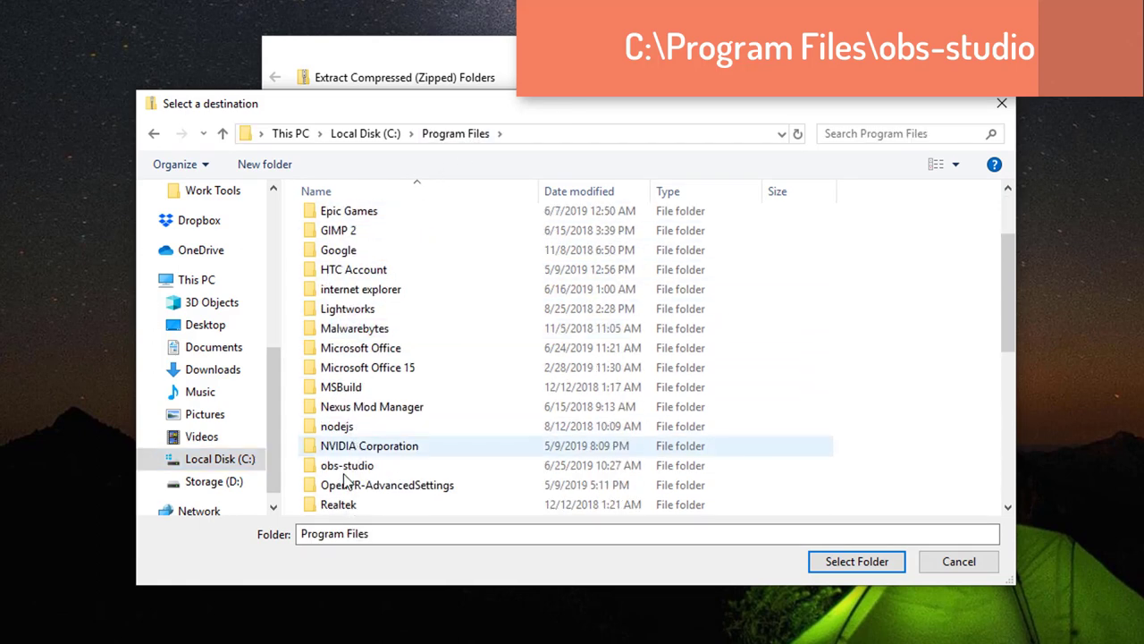
double_click(350, 465)
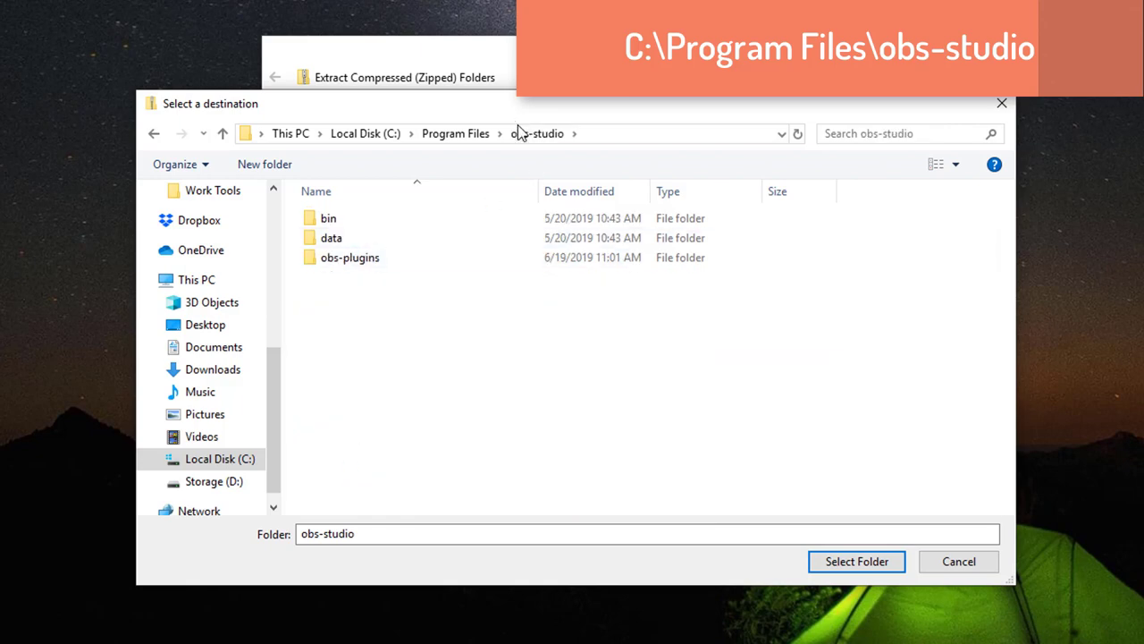
mouse_move(379, 236)
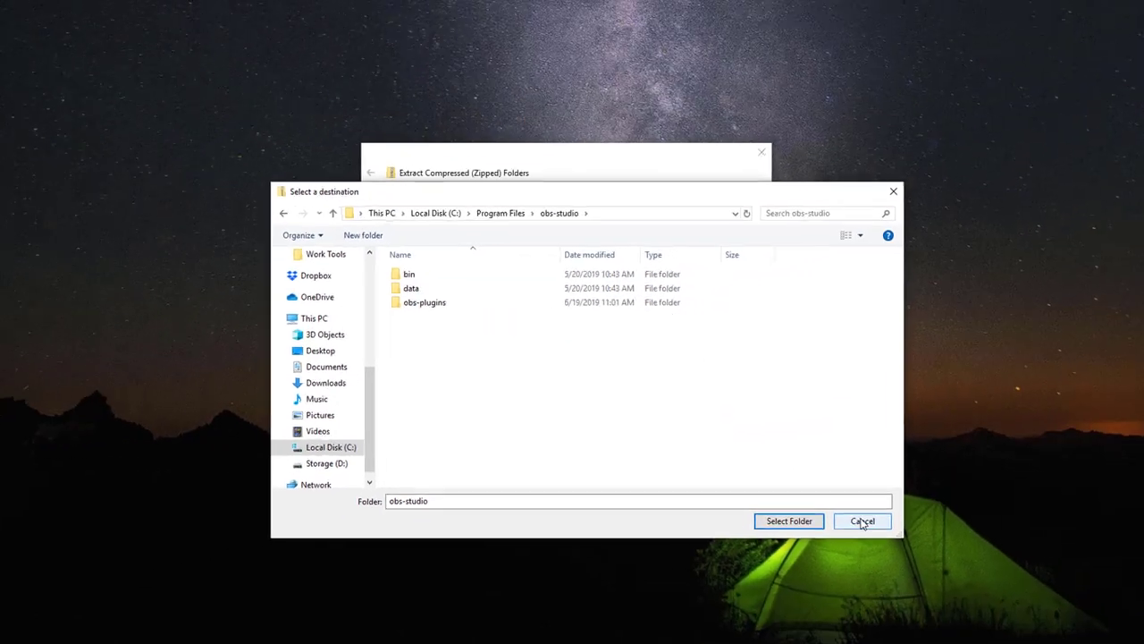
left_click(857, 561)
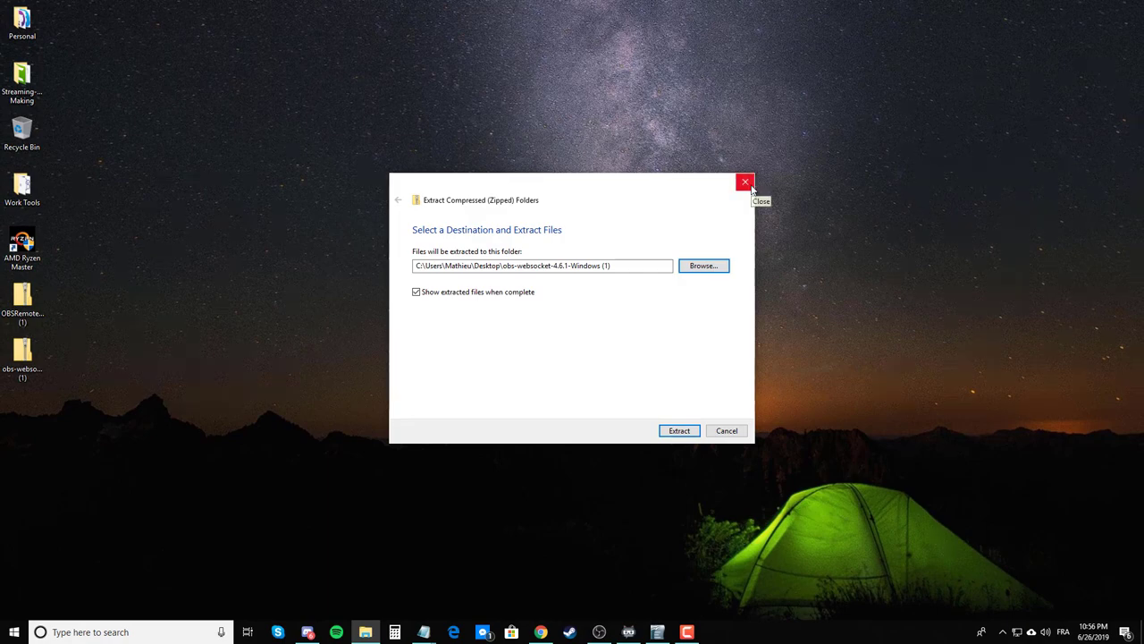
left_click(748, 183)
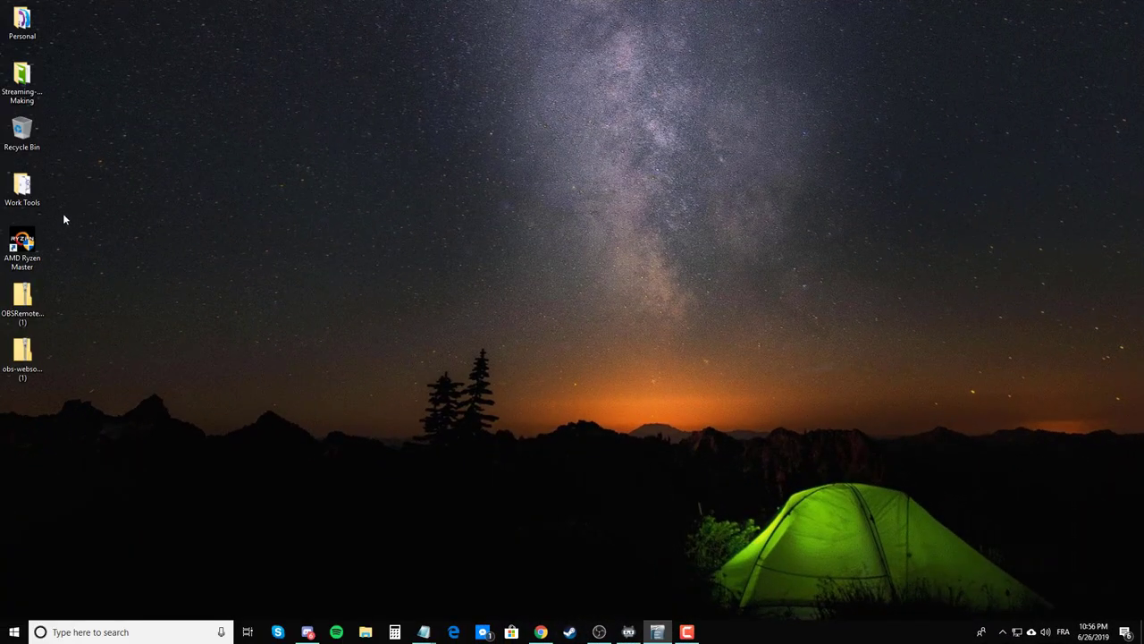
Step: Point out the OBSRemoteParameters_1.3.0.zip attachment in Discord's #scripts channel, then minimize Discord
left_click(22, 304)
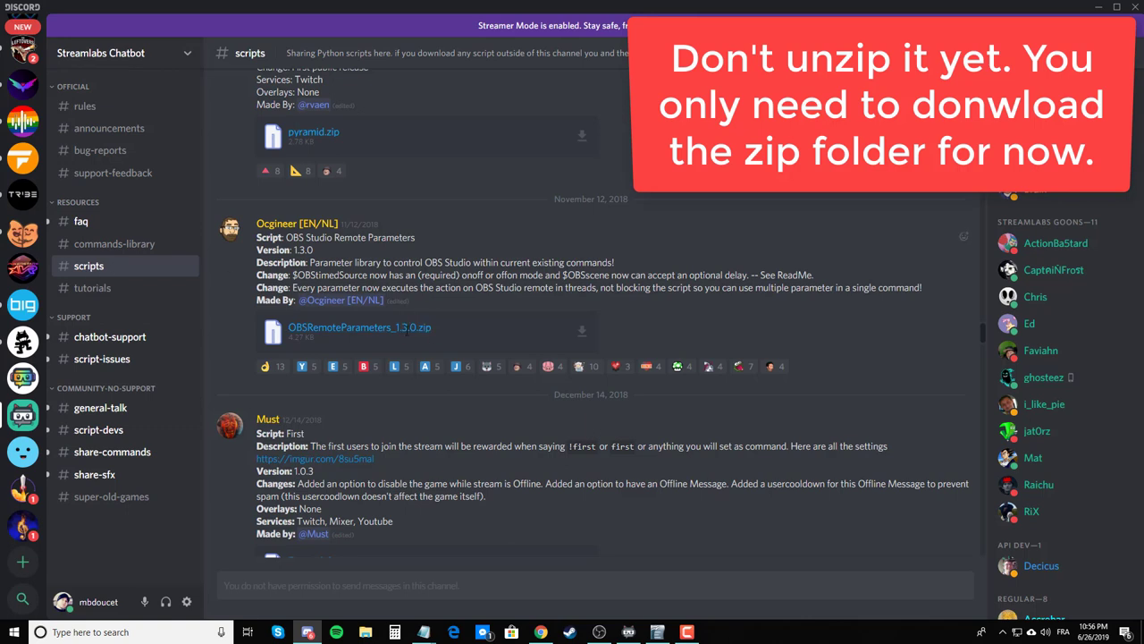
left_click_drag(320, 337, 286, 334)
left_click(486, 335)
scroll(571, 402, "down", 10)
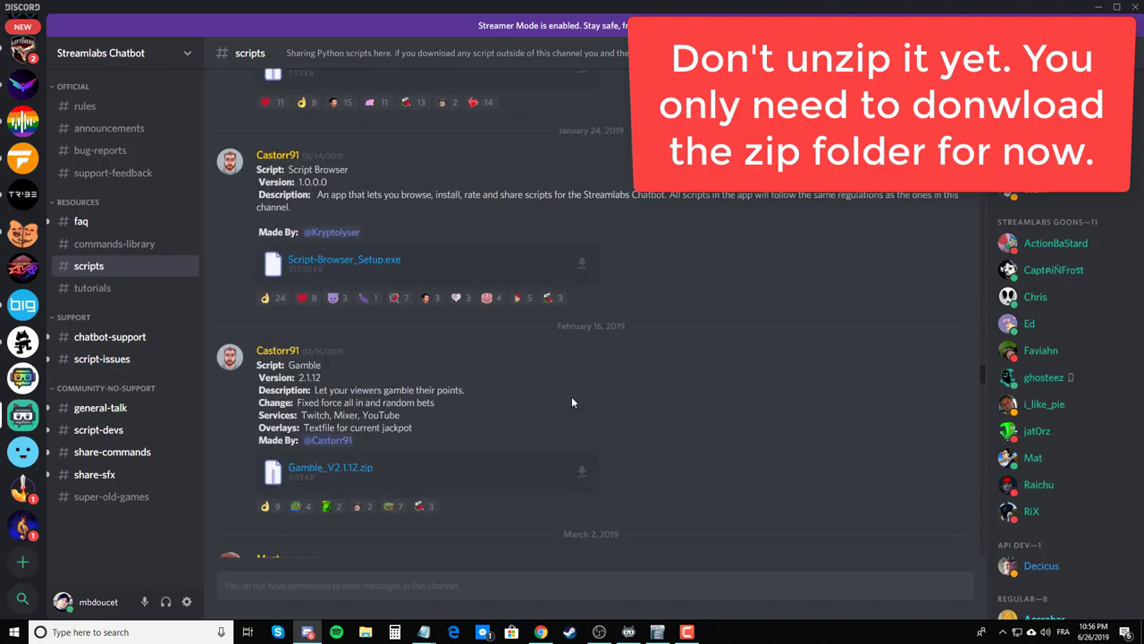
scroll(571, 396, "down", 4)
scroll(570, 386, "up", 10)
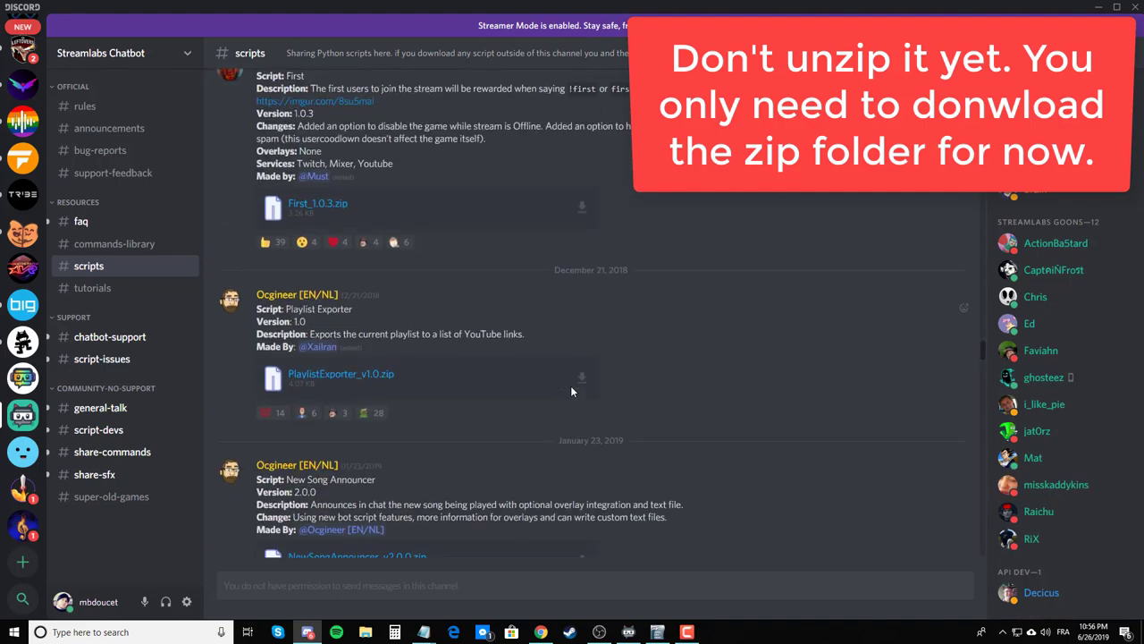
scroll(571, 386, "up", 5)
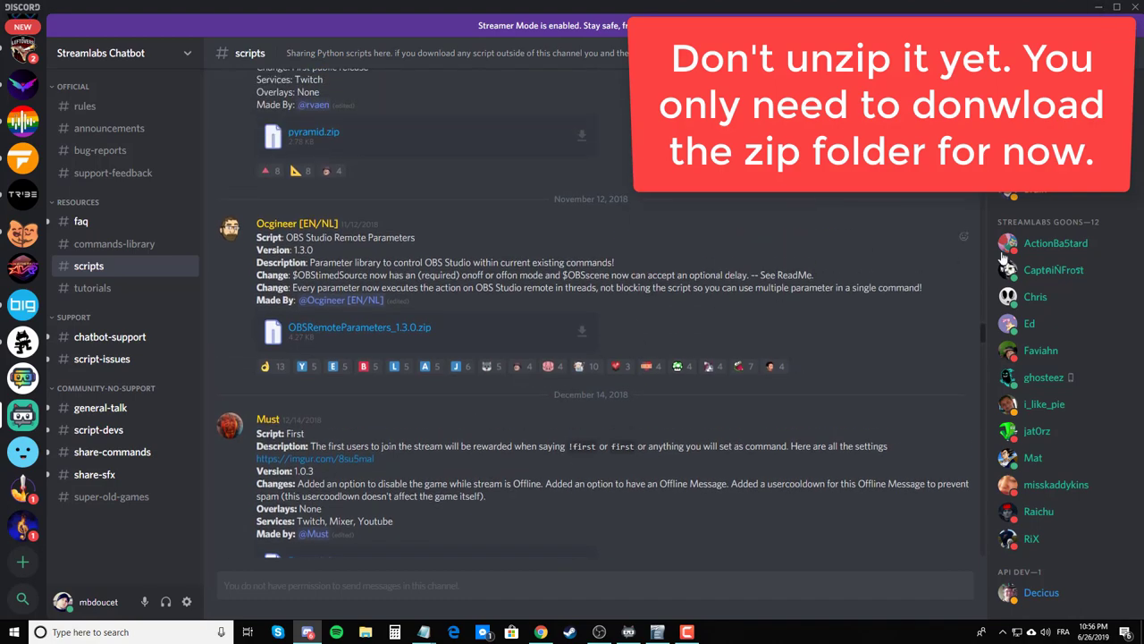
left_click_drag(983, 331, 991, 550)
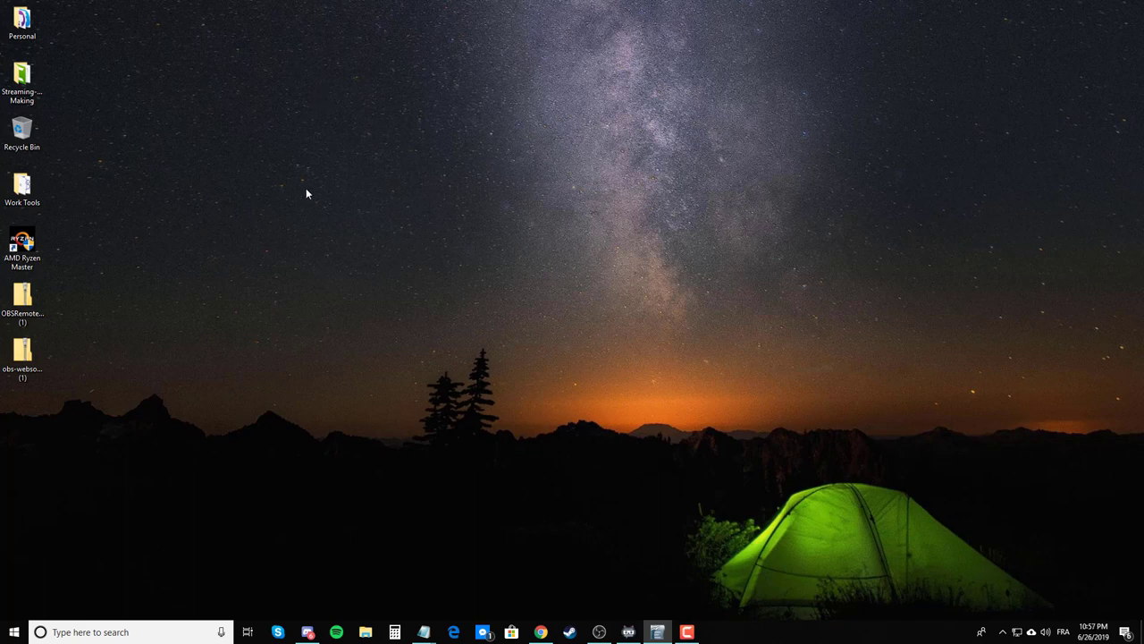
Step: Restore Streamlabs Chatbot, check the Twitch Streamer and Twitch Bot connections, then view Scripts
left_click(27, 354)
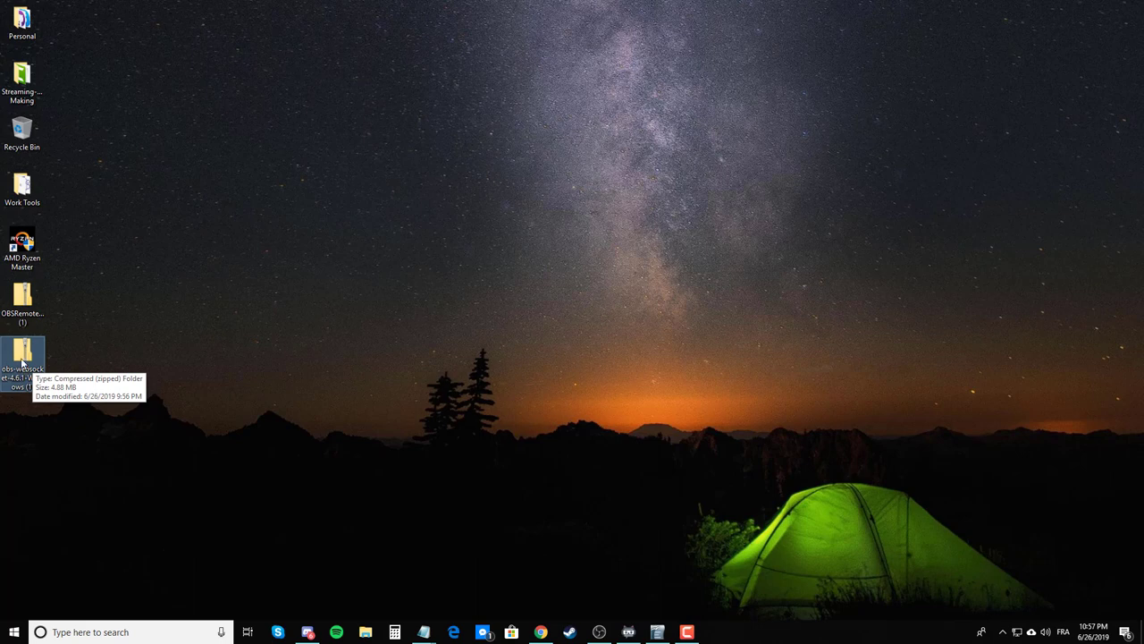
left_click(366, 347)
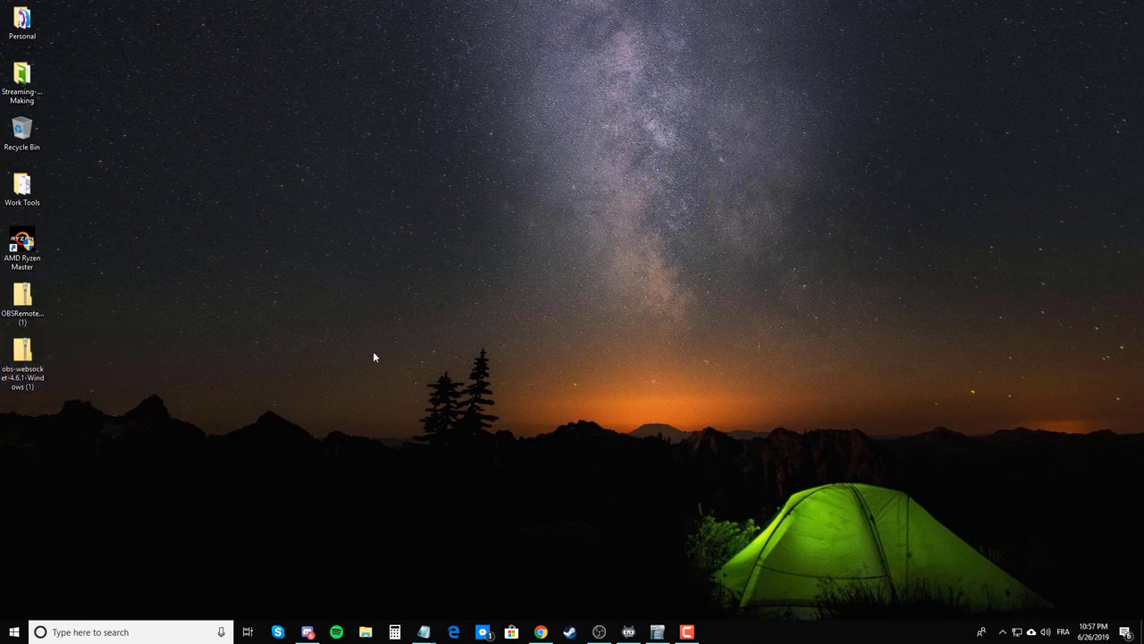
left_click(629, 631)
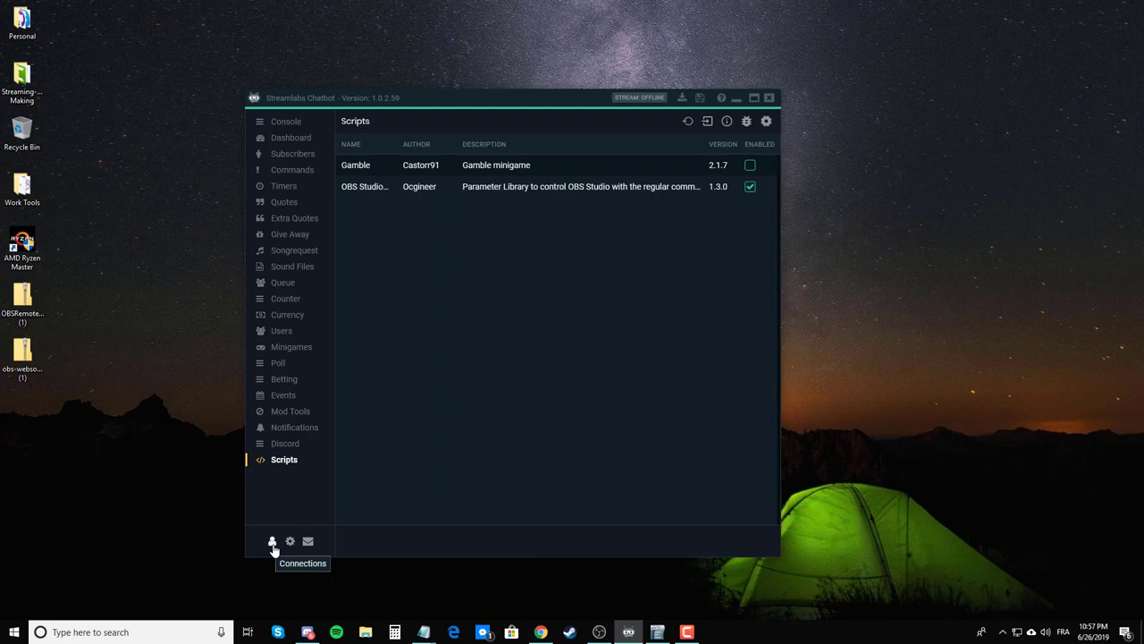
left_click(273, 544)
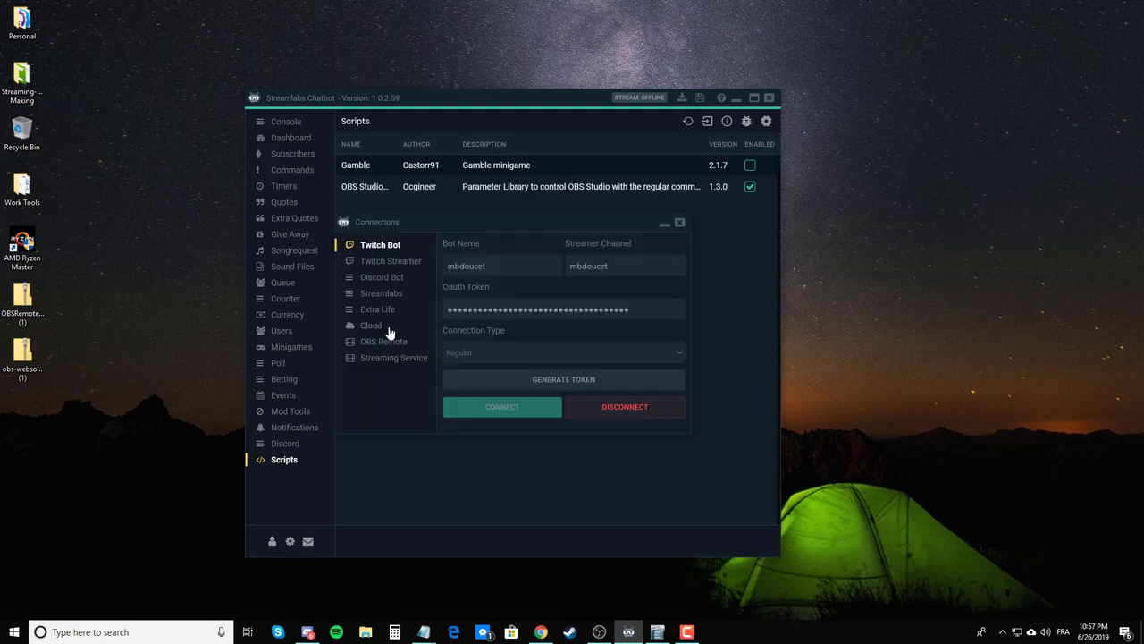
left_click(394, 266)
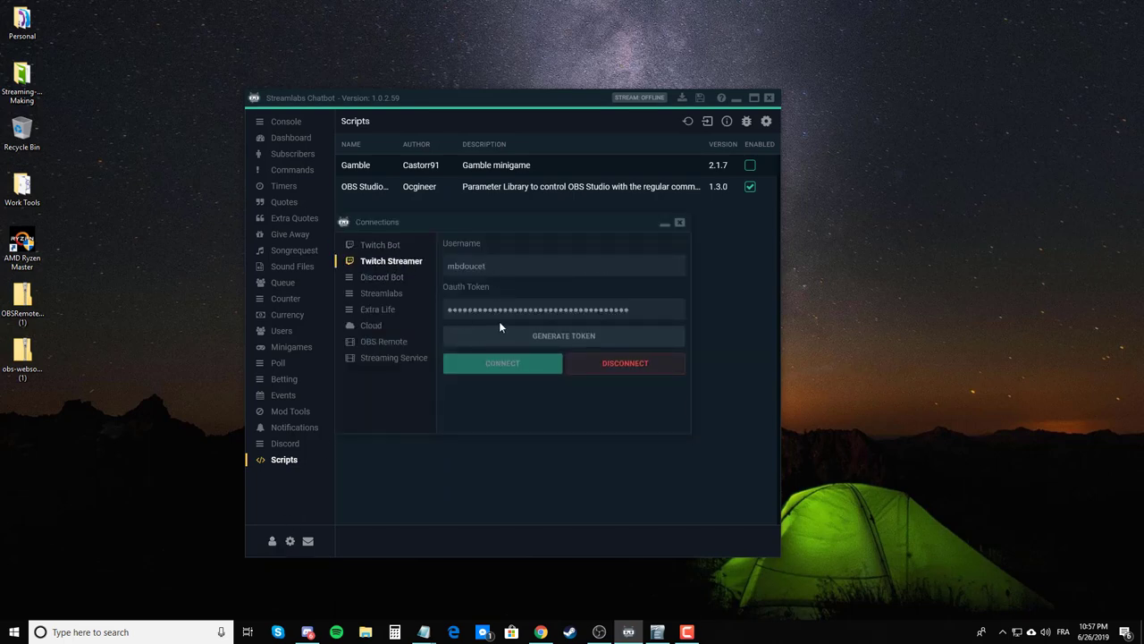
left_click(382, 245)
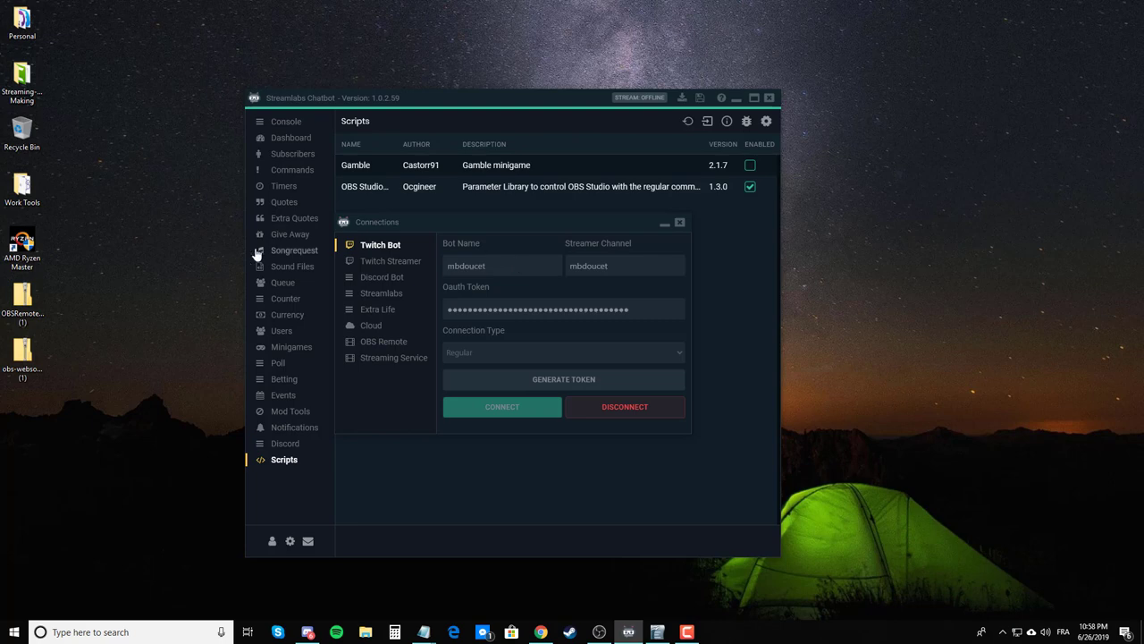
left_click(288, 461)
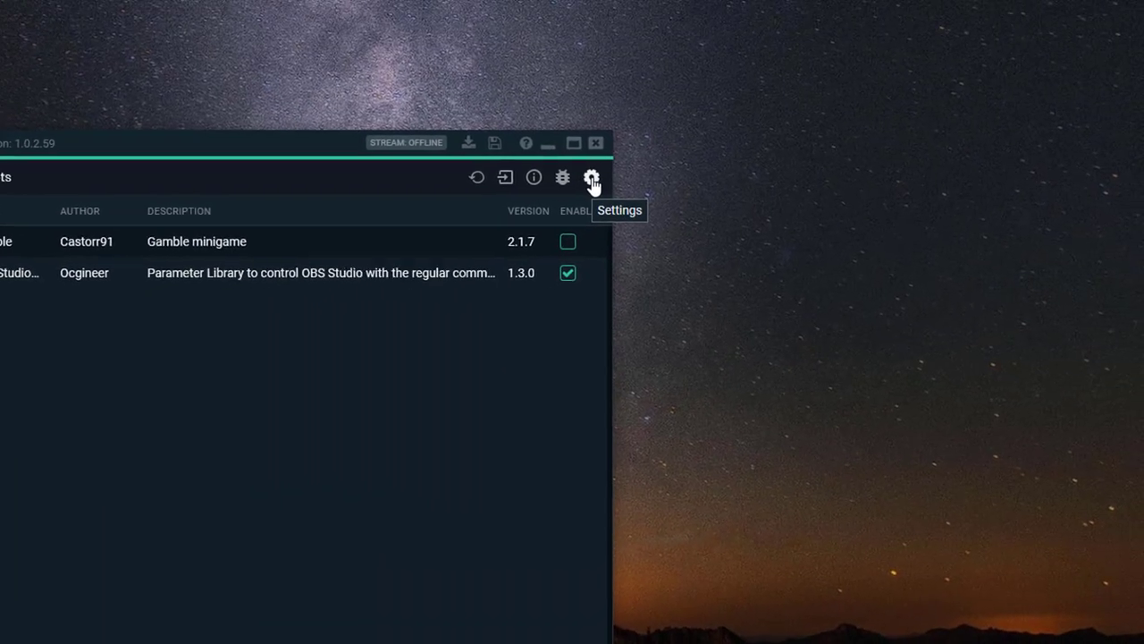
left_click(592, 177)
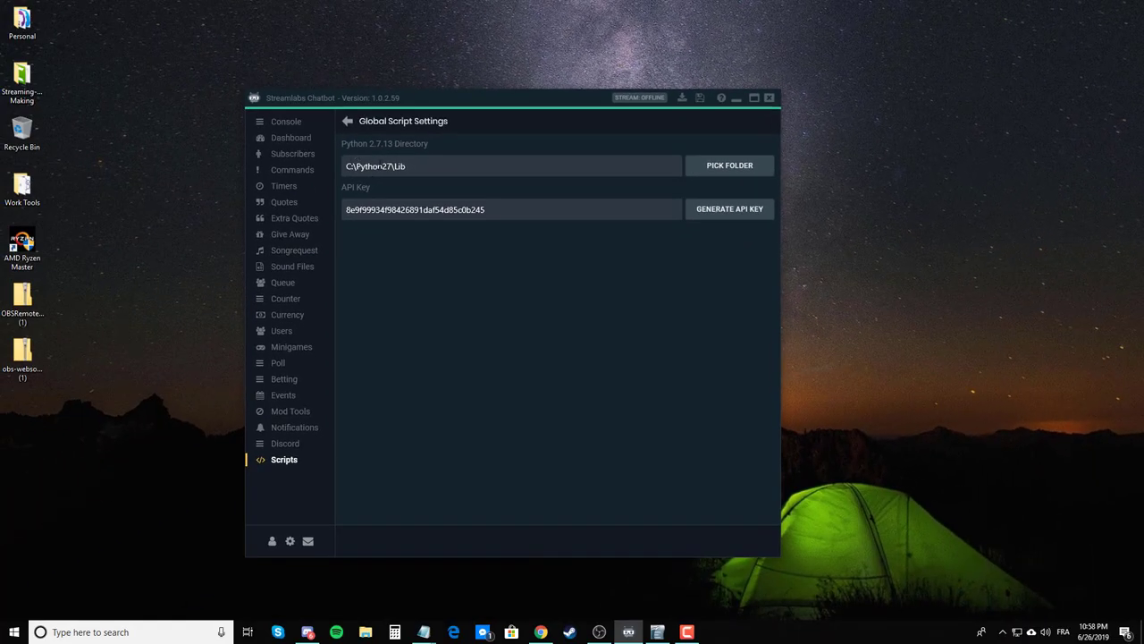
key("ctrl+a")
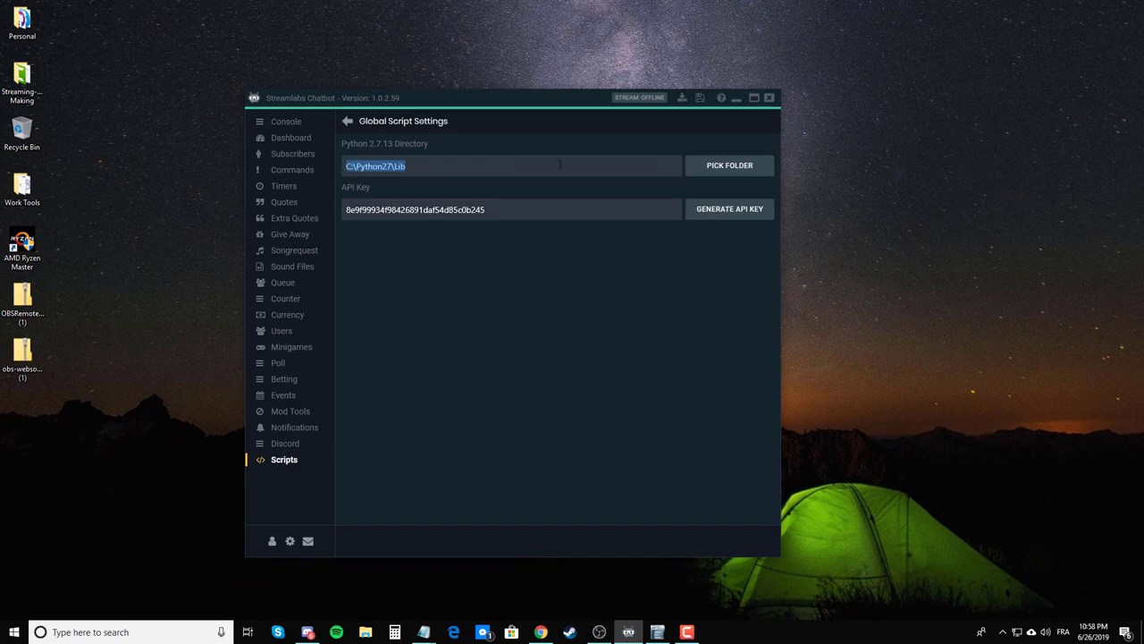
left_click(722, 171)
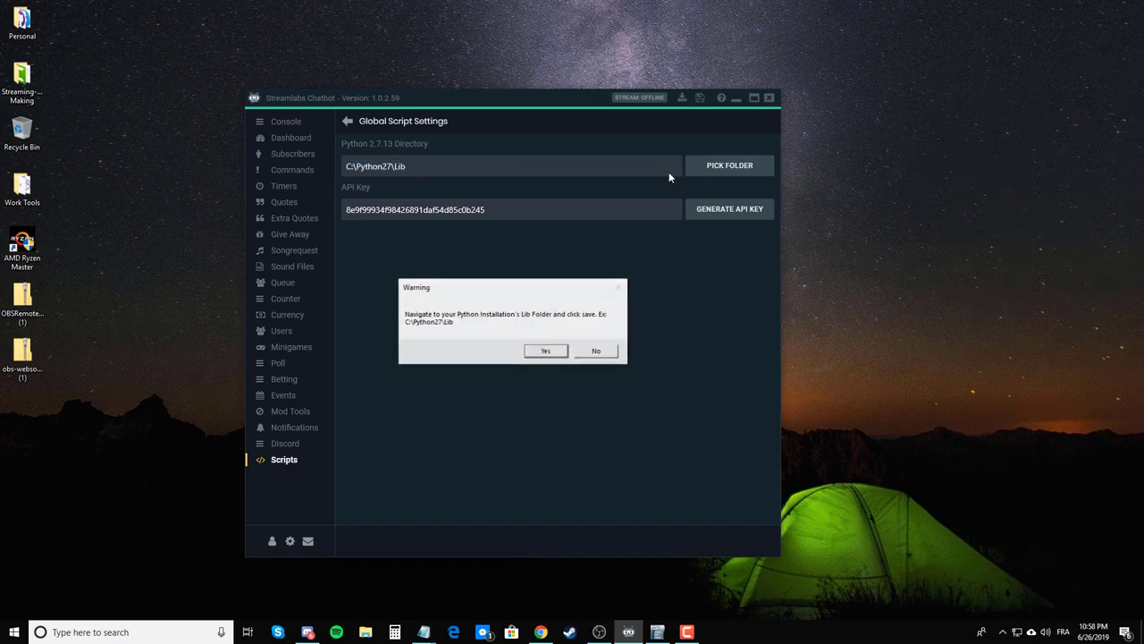
left_click(601, 350)
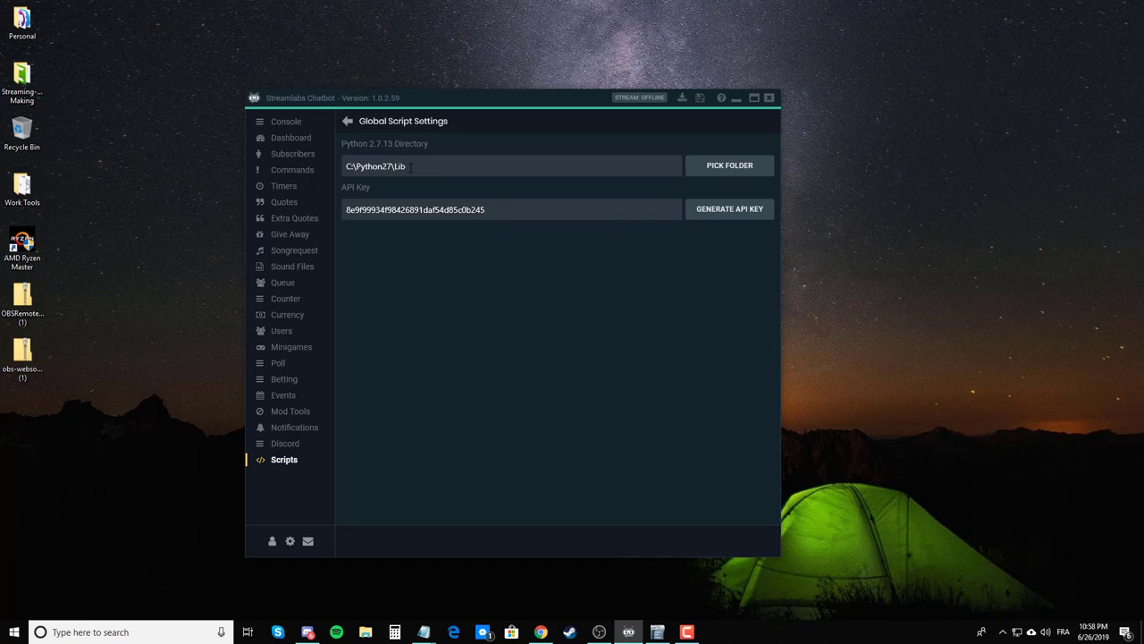
left_click_drag(410, 166, 339, 170)
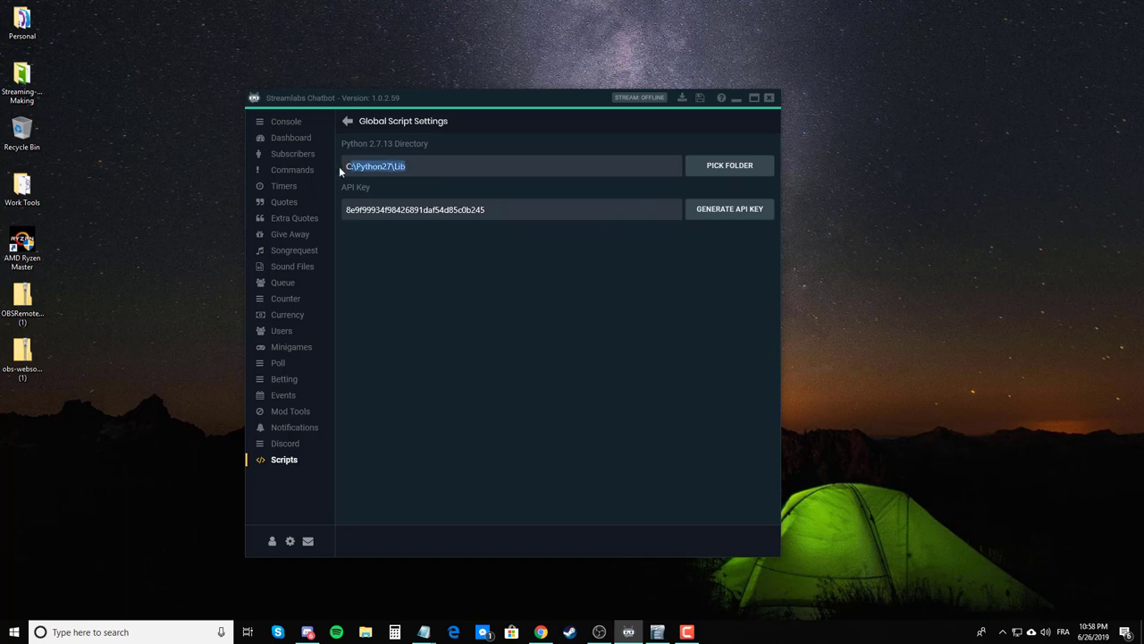
left_click(400, 168)
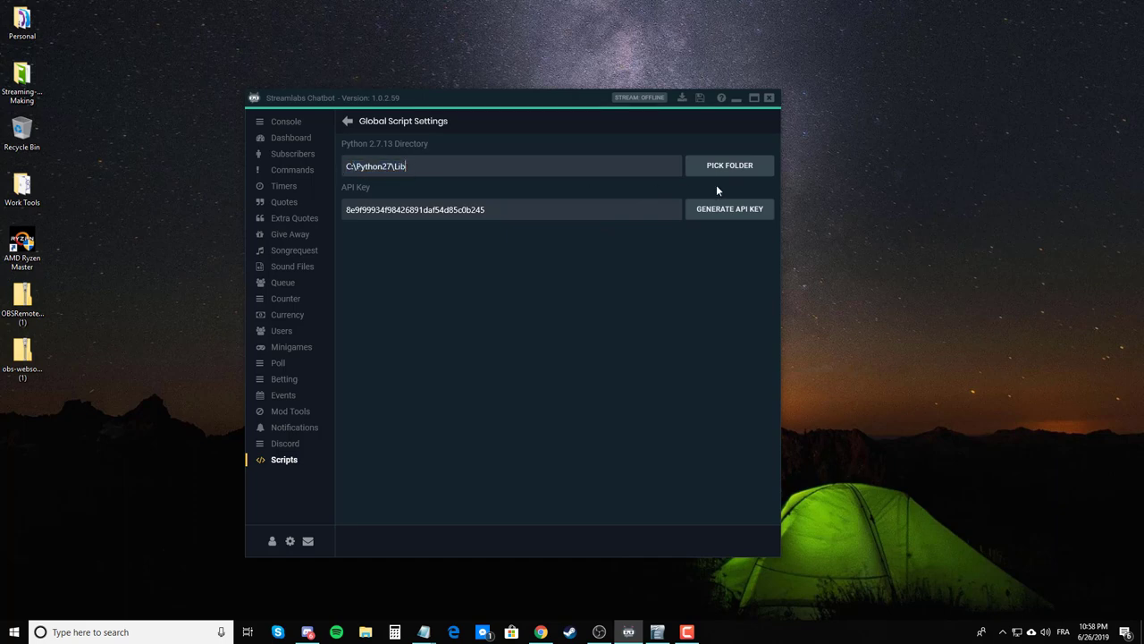
left_click(348, 123)
Step: Select the OBS Studio parameters script and pick the Desktop's OBSRemoteParameters_1.3.0 (1) zip for Import
left_click(358, 192)
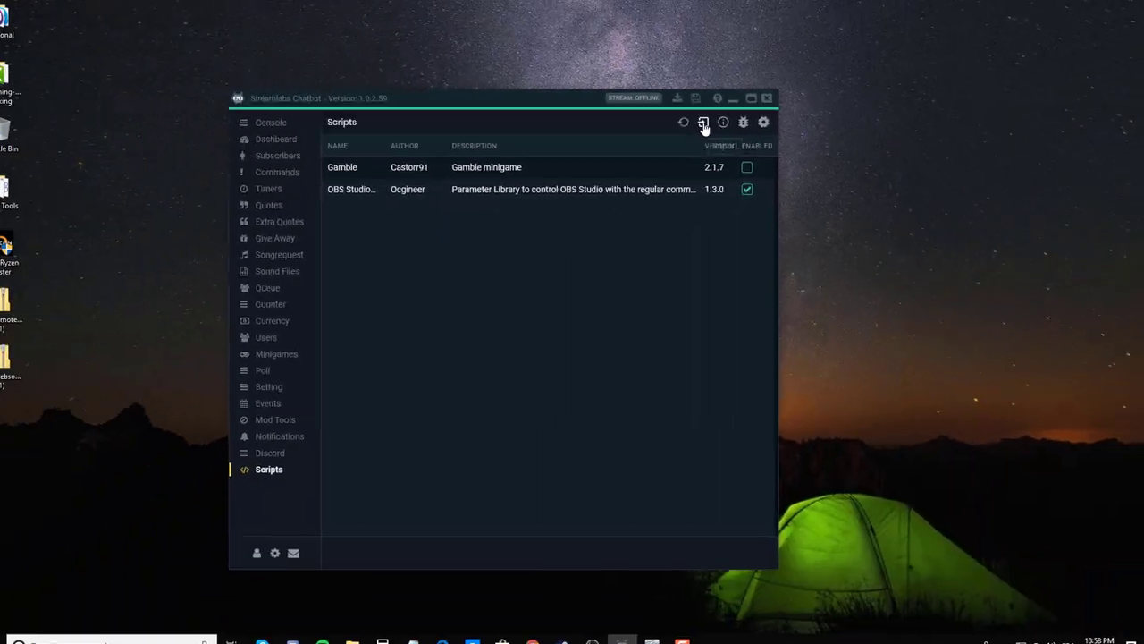
left_click(623, 144)
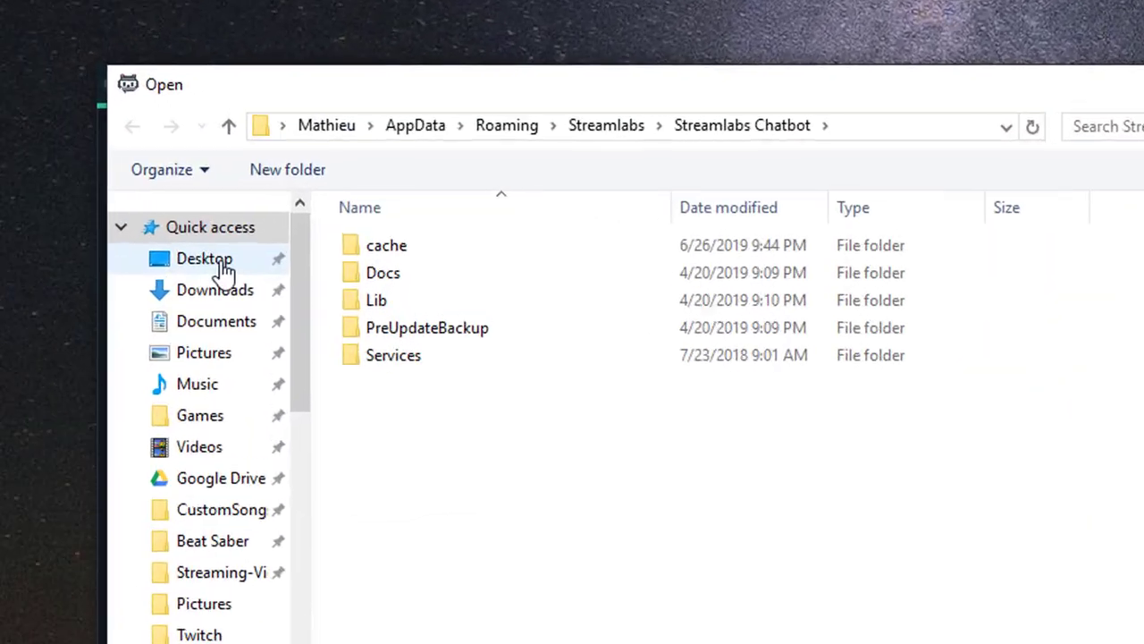
left_click(295, 182)
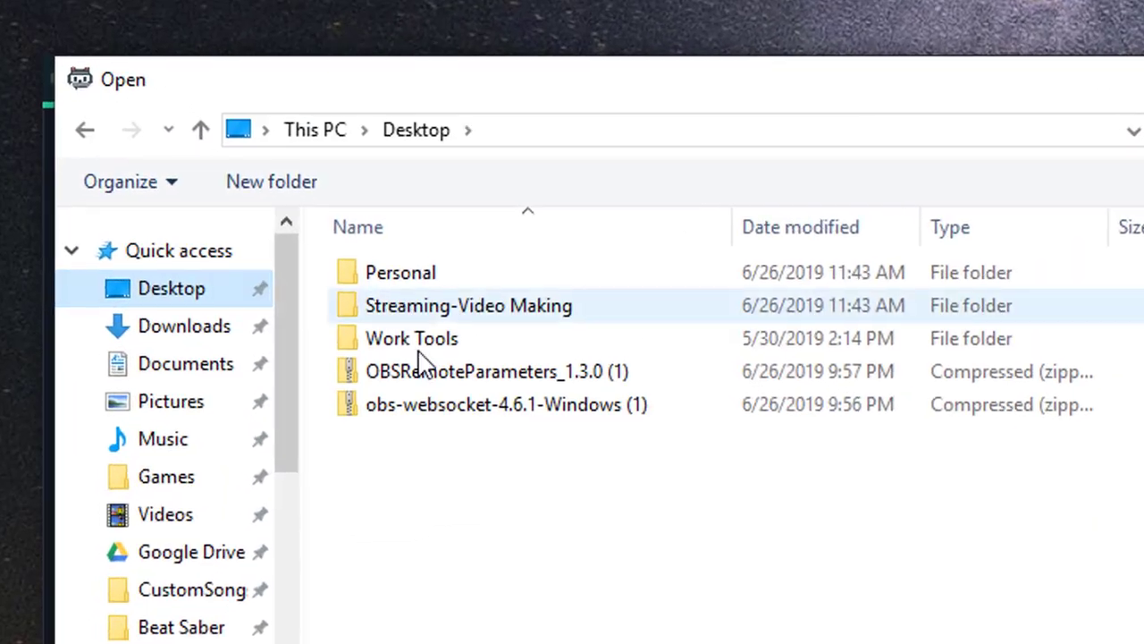
left_click(456, 382)
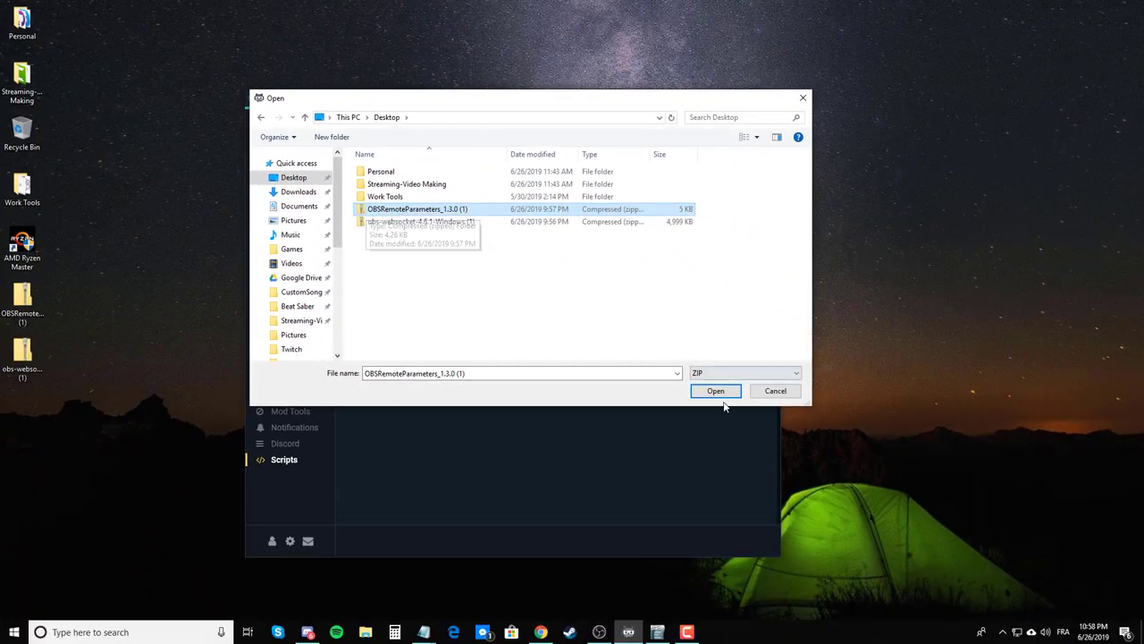
Step: Cancel the import and show the OBS Remote connection settings (IP 127.0.0.1, port 4444)
left_click(775, 391)
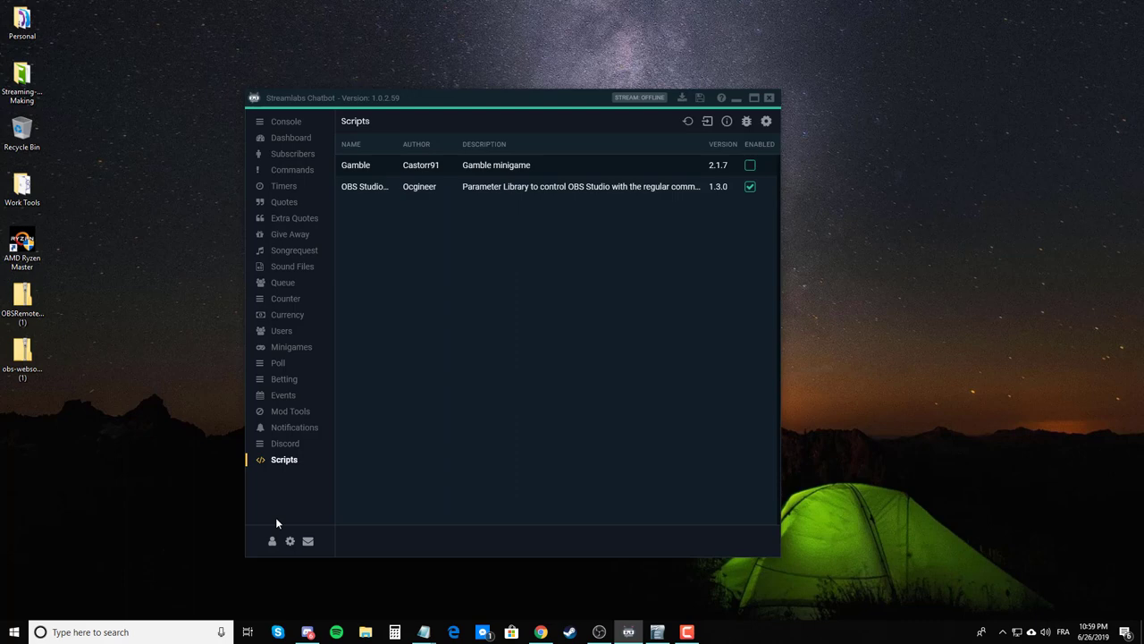
left_click(273, 542)
left_click(389, 345)
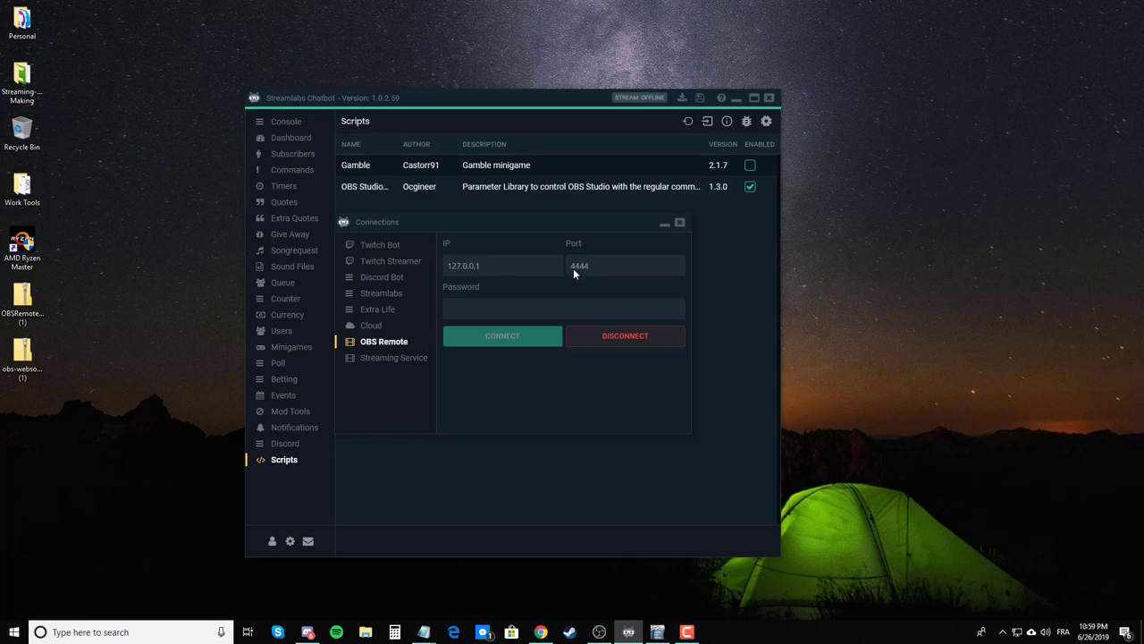
Step: Connect the bot to OBS at 127.0.0.1:4444 and open OBS Studio from the WebSocket notification
left_click(488, 335)
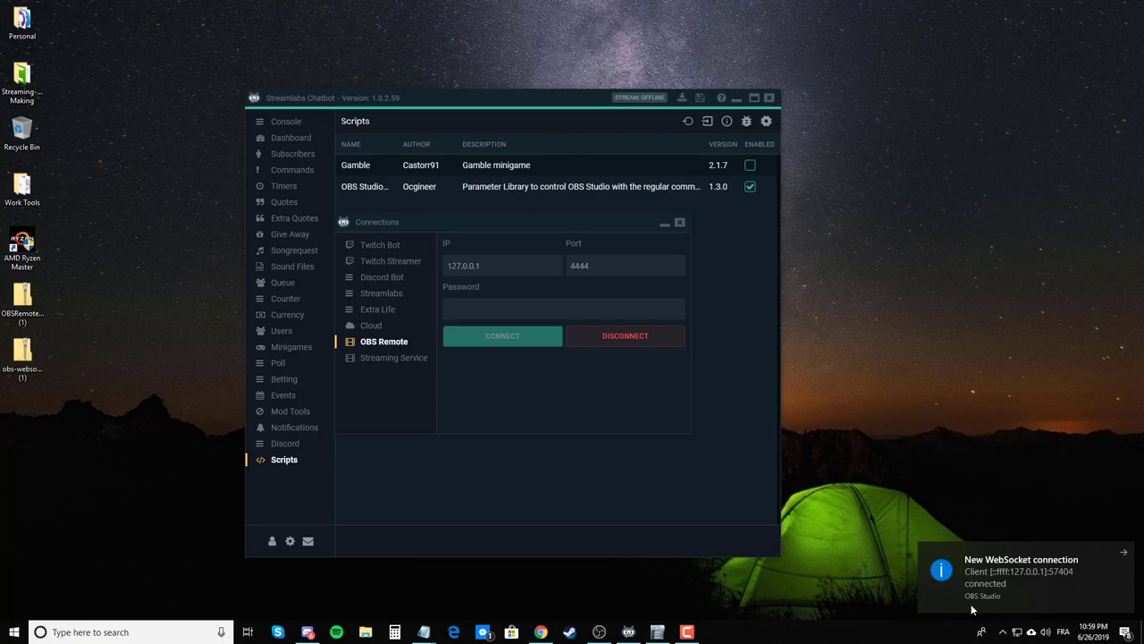
left_click(996, 548)
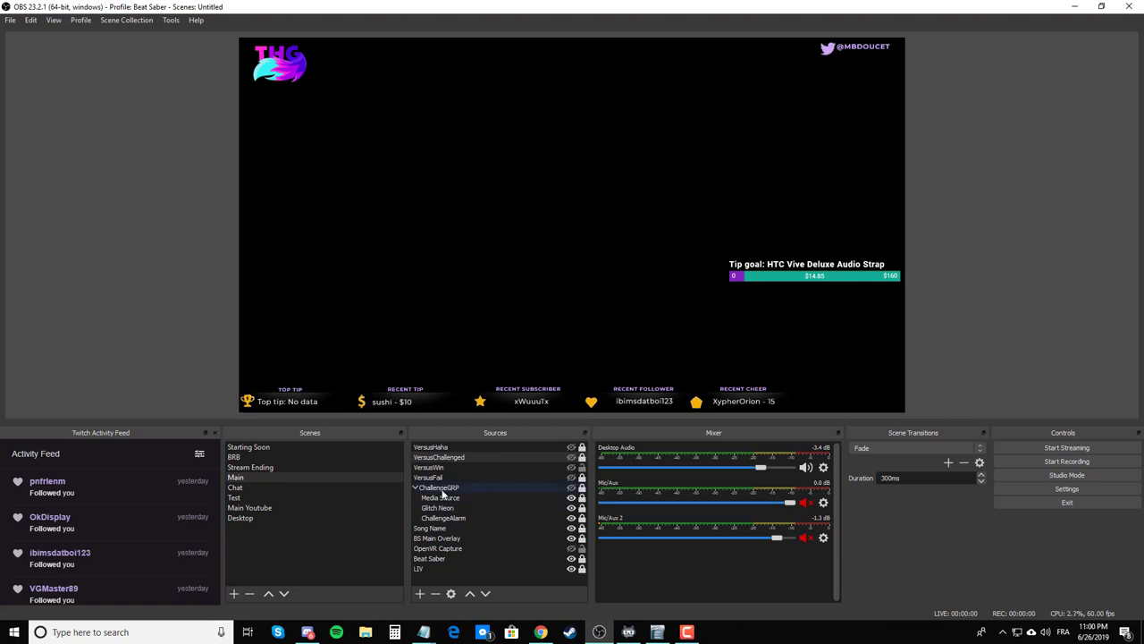
left_click(572, 488)
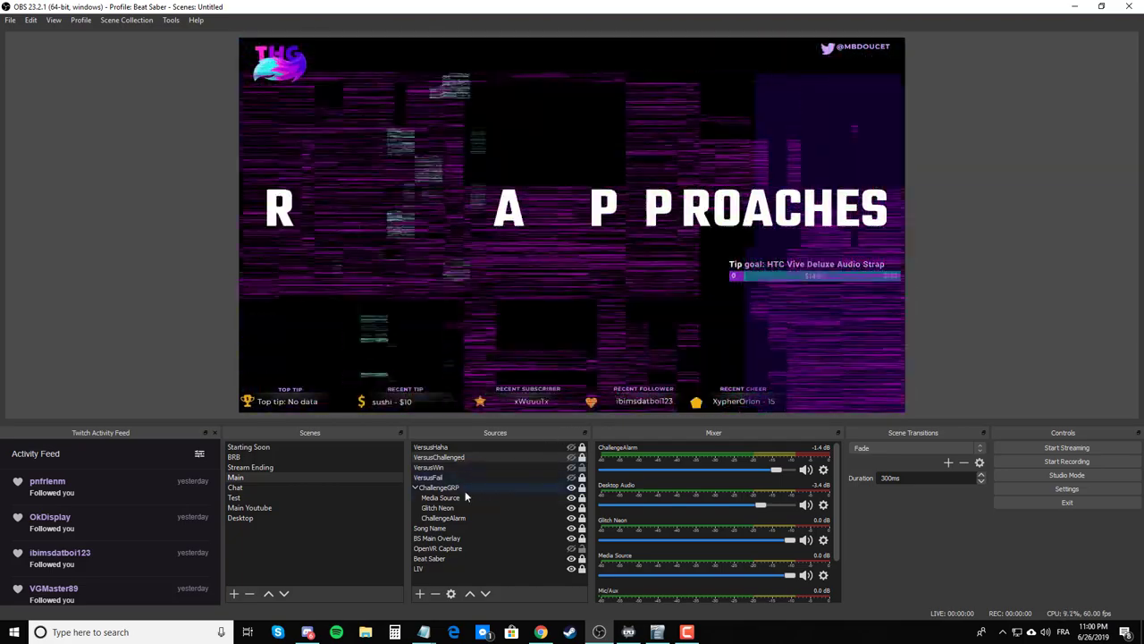
left_click(572, 487)
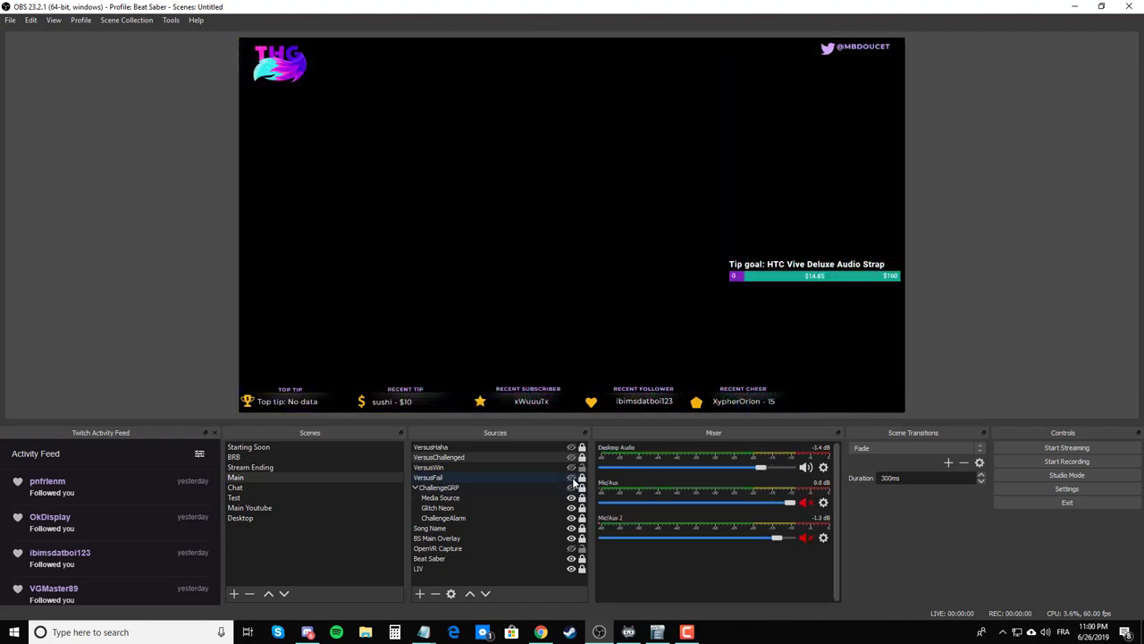
left_click(571, 478)
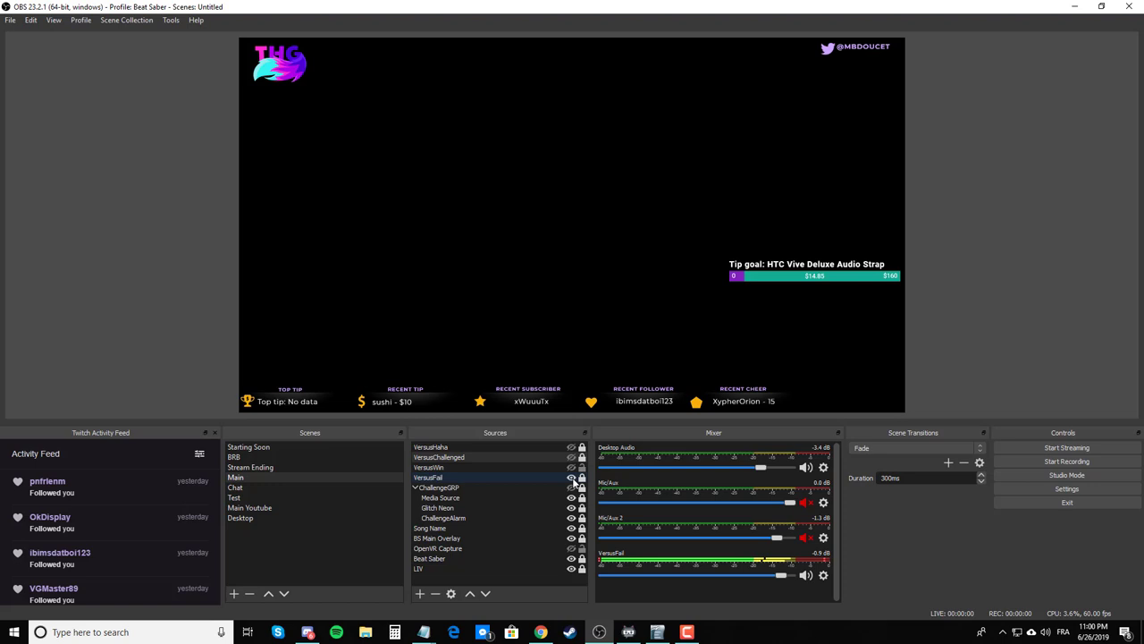
left_click(572, 478)
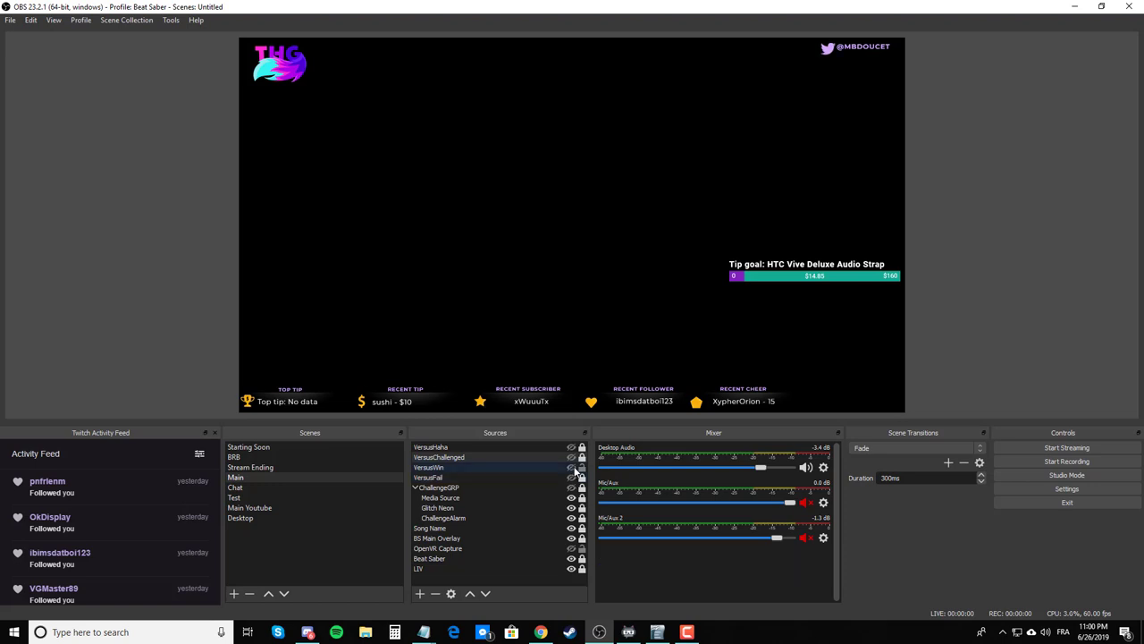
left_click(572, 467)
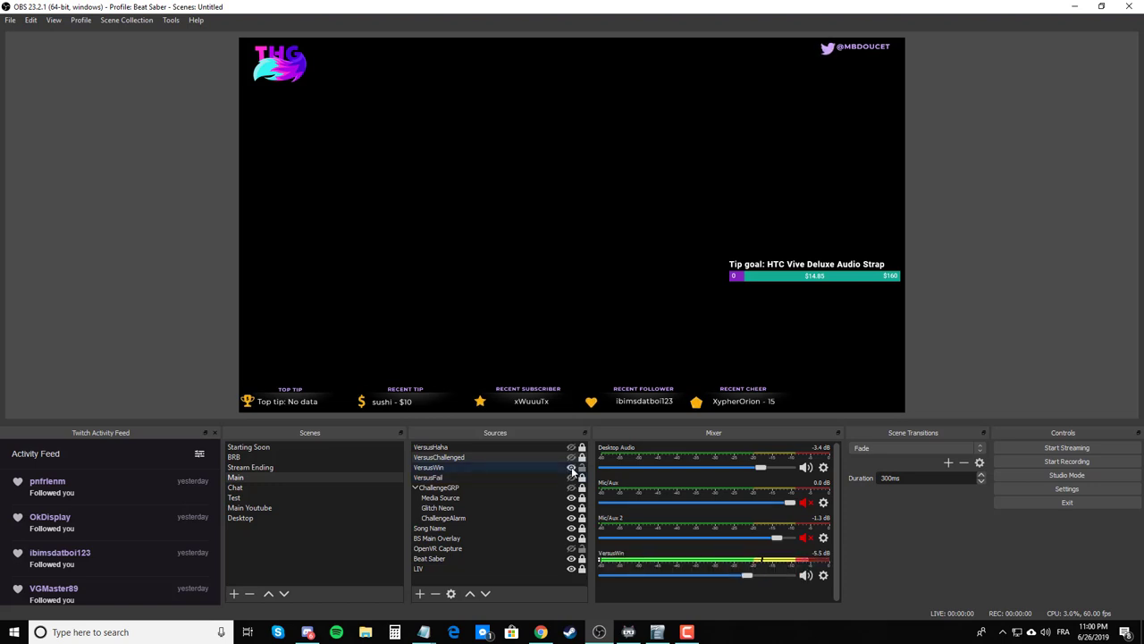
left_click(572, 469)
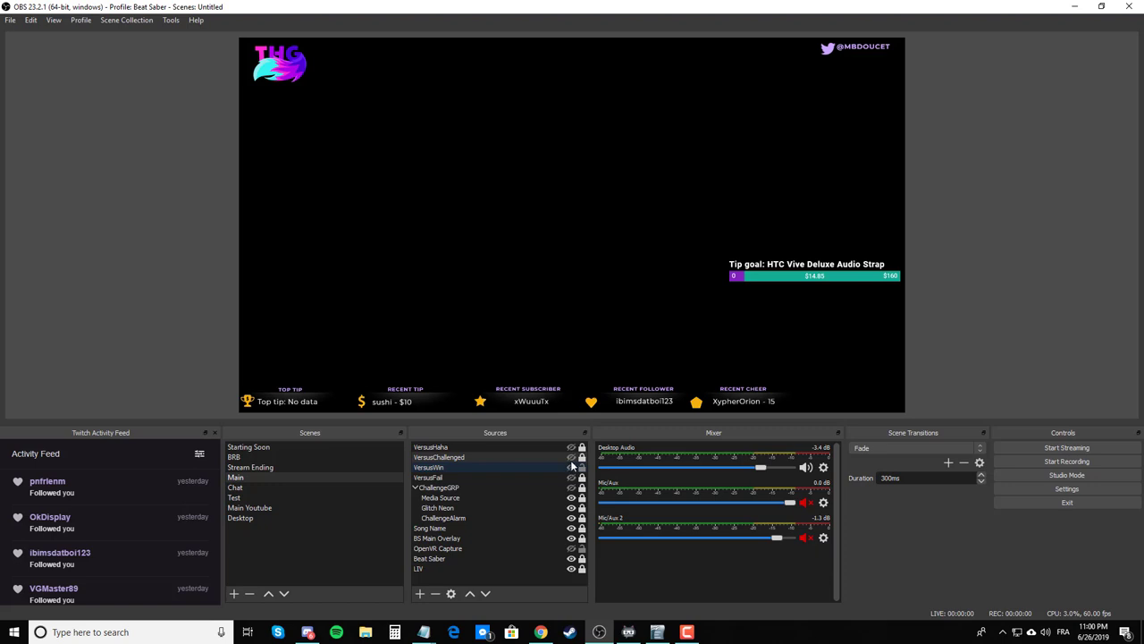
left_click(572, 458)
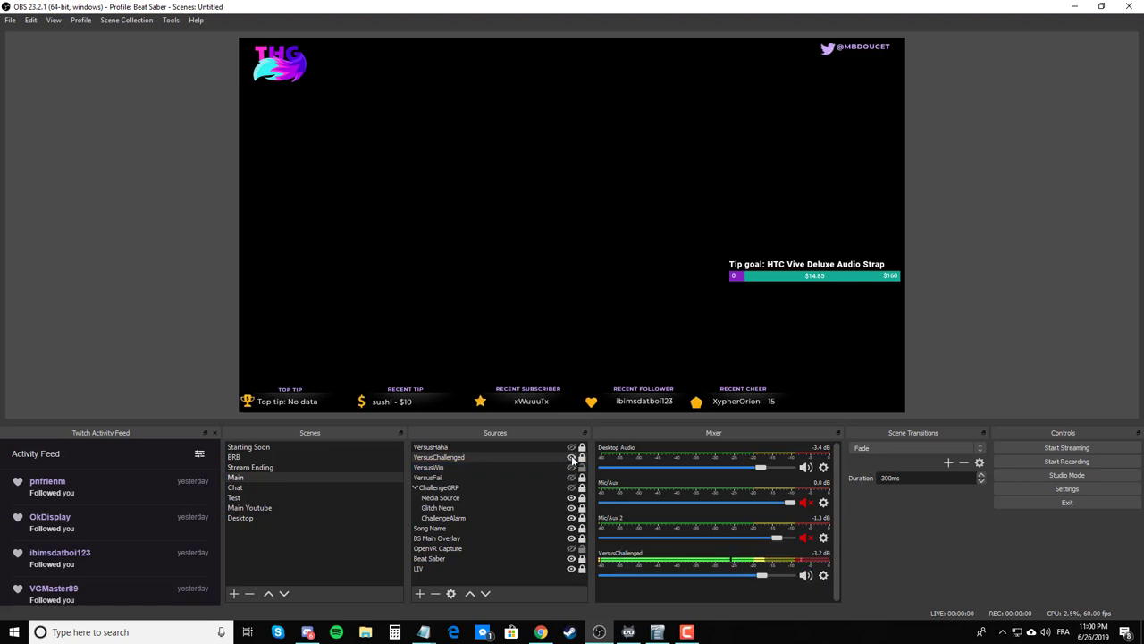
left_click(572, 457)
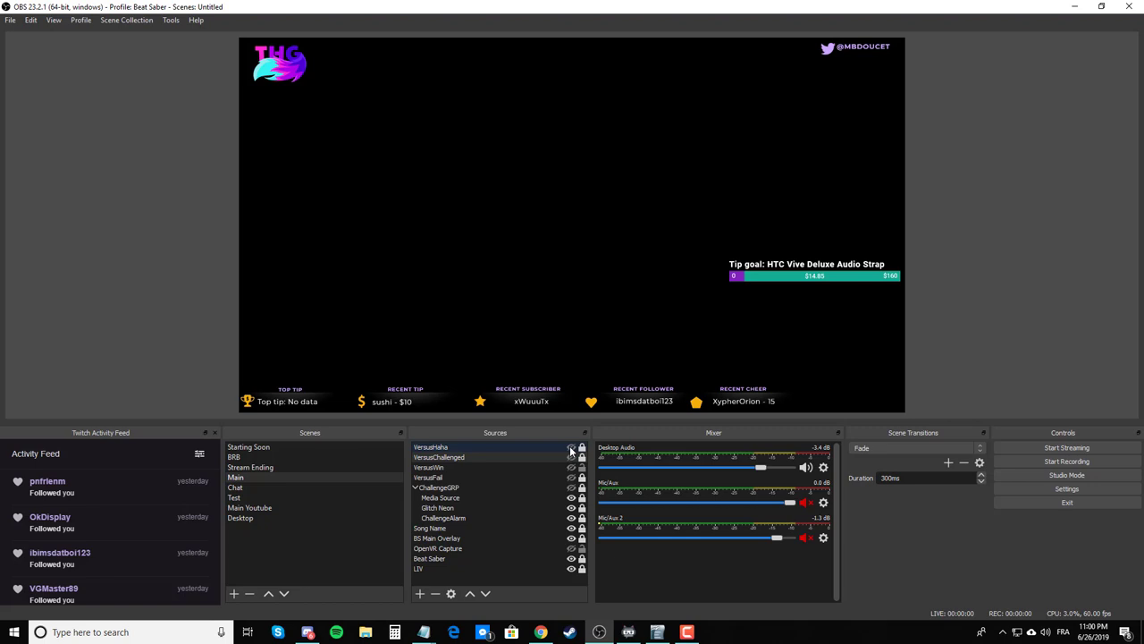
left_click(571, 448)
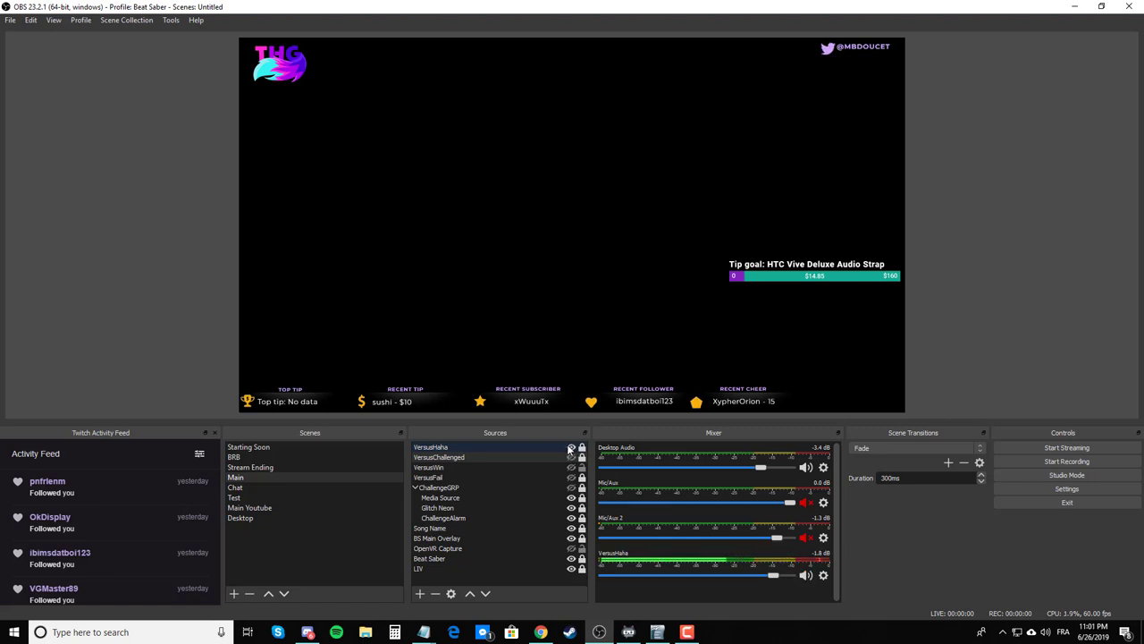
left_click(571, 448)
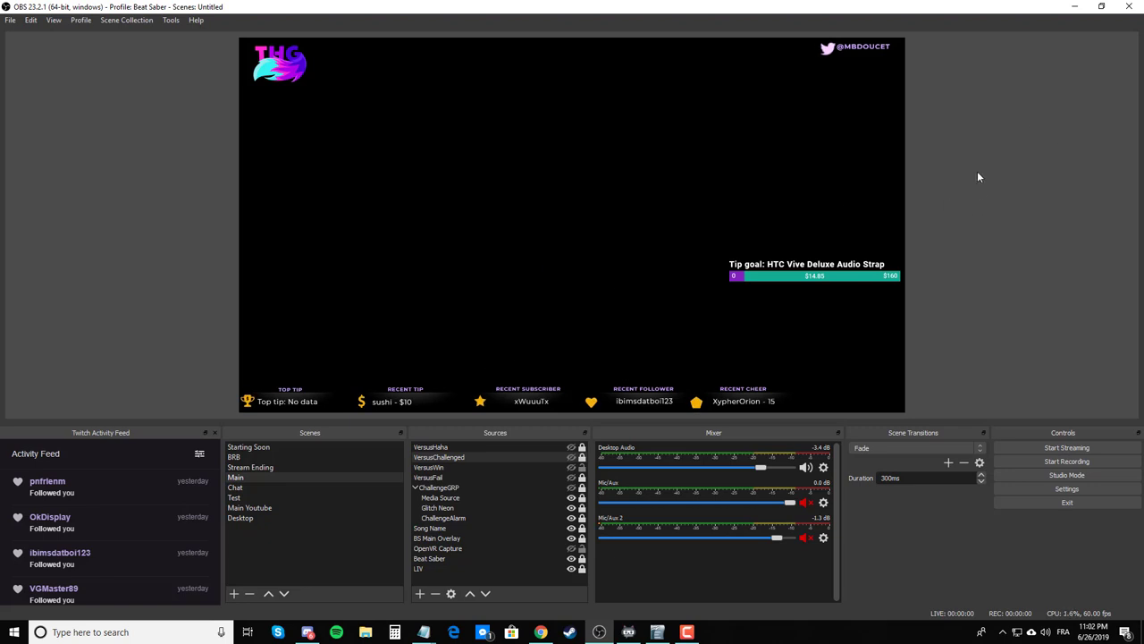
Step: Minimize OBS and open the readme inside the OBSRemoteParameters zip's folder
left_click(1075, 6)
left_click(27, 308)
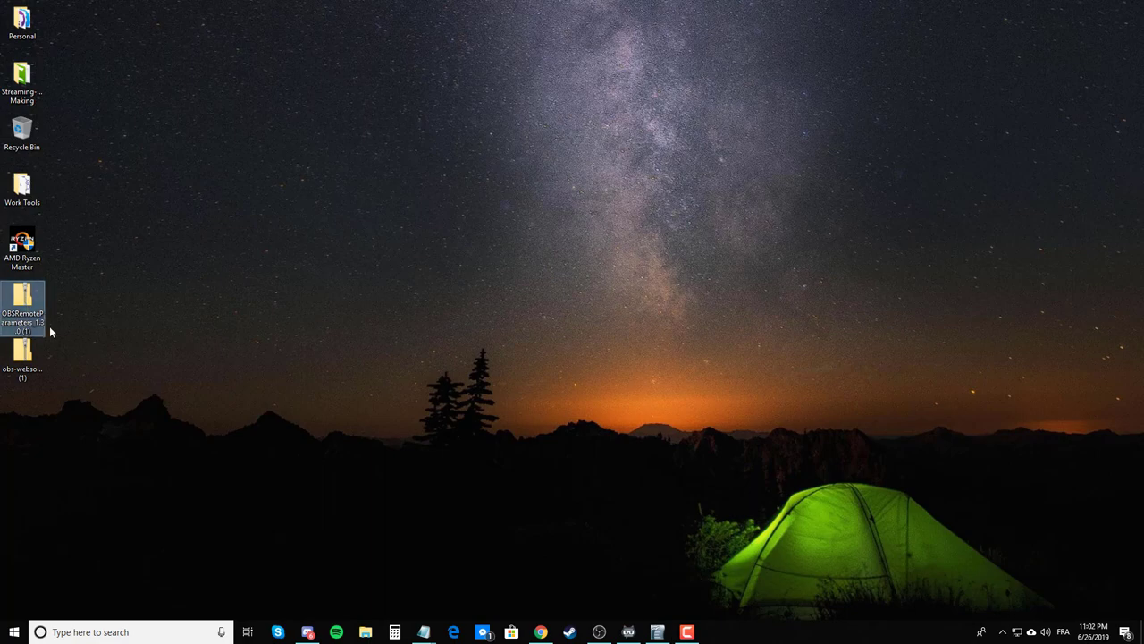
double_click(32, 310)
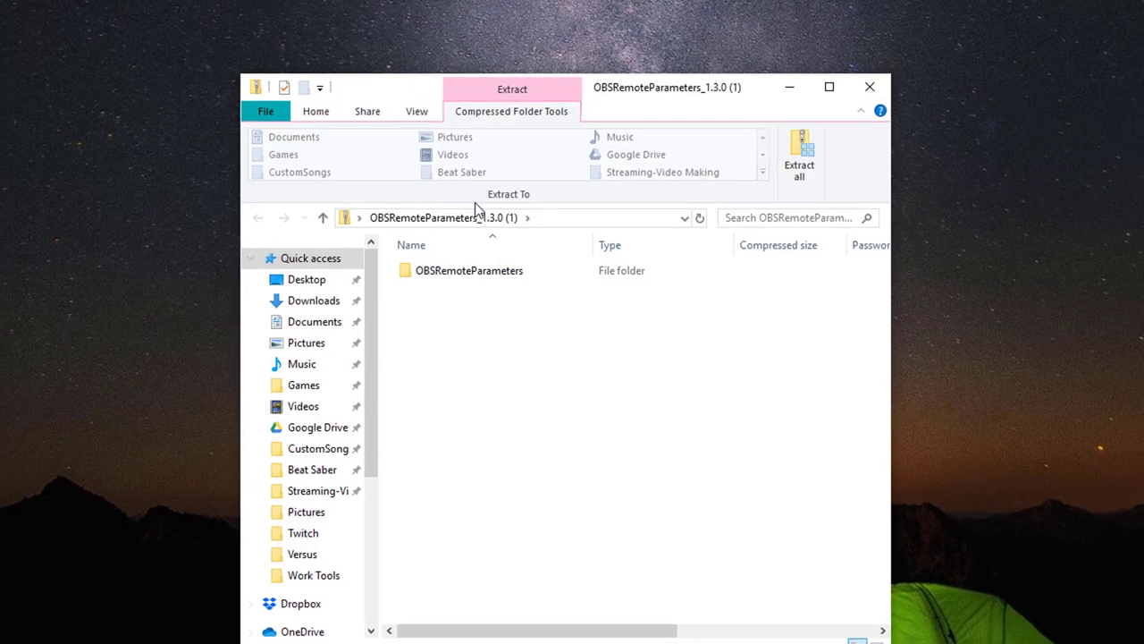
left_click(470, 271)
double_click(469, 270)
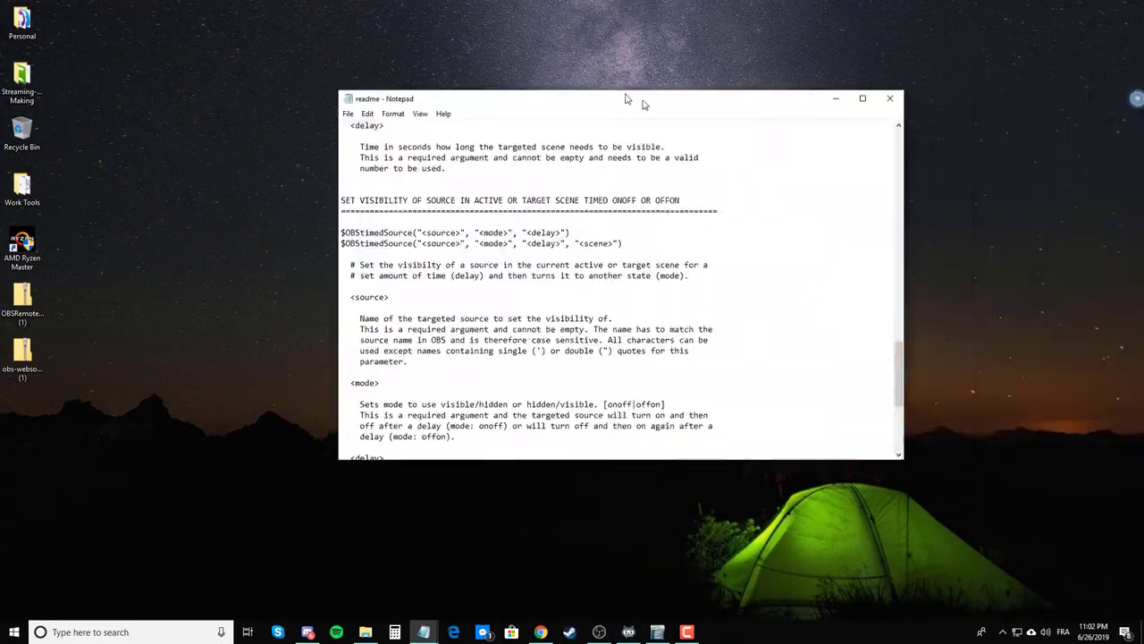
left_click_drag(636, 102, 590, 114)
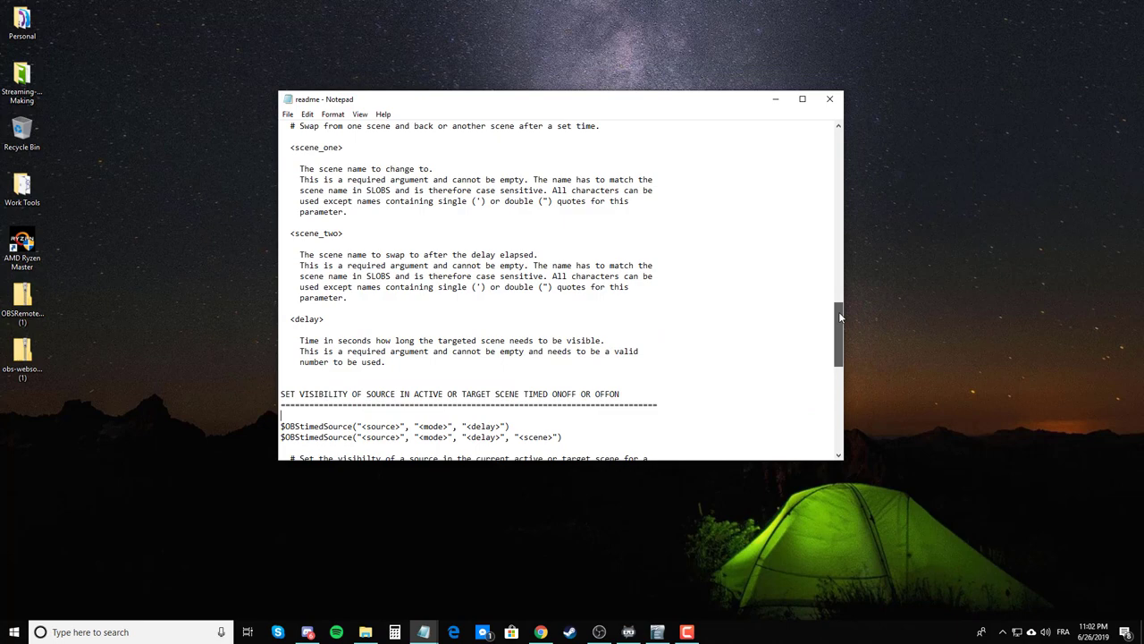
left_click_drag(841, 317, 835, 237)
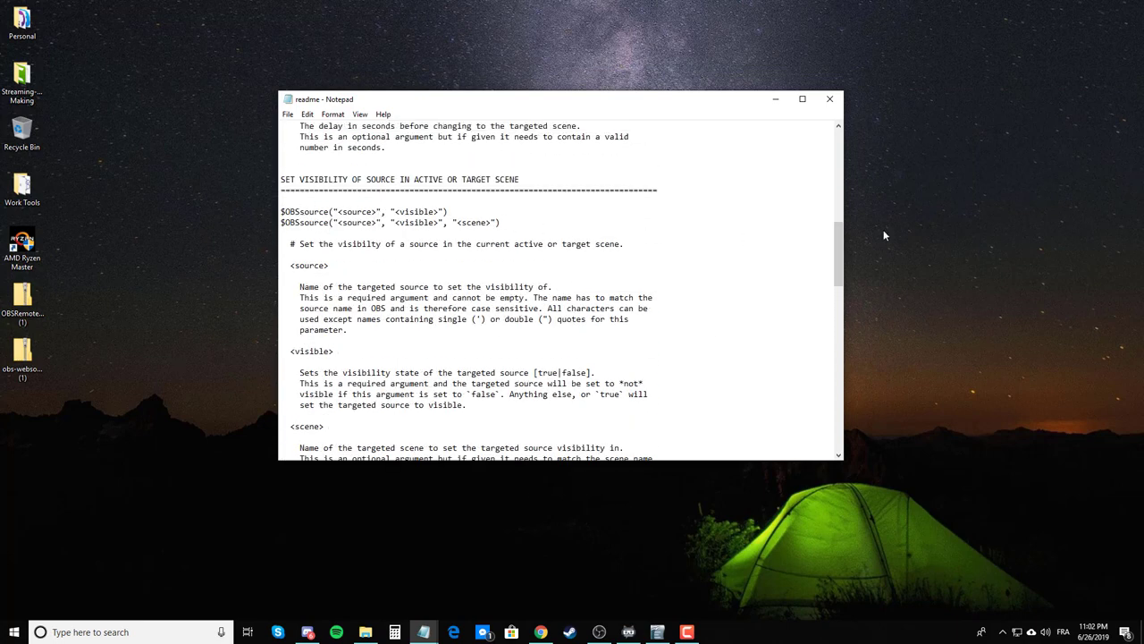
left_click_drag(840, 250, 831, 358)
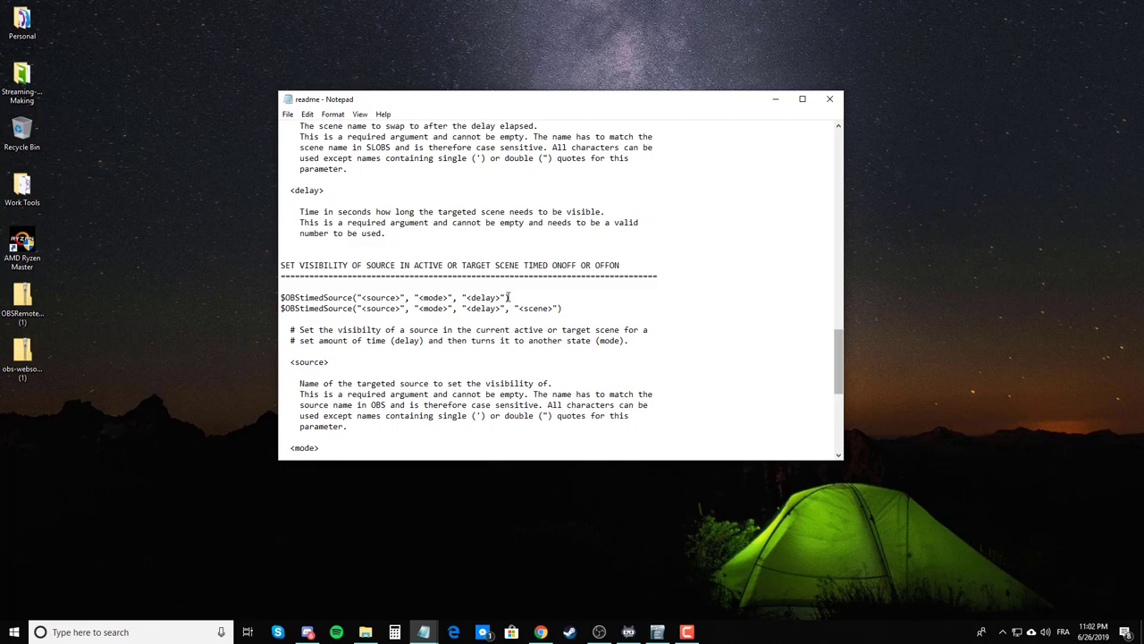
Step: Highlight the $OBStimedSource syntax line and its <delay> argument in the readme
left_click_drag(517, 297, 271, 298)
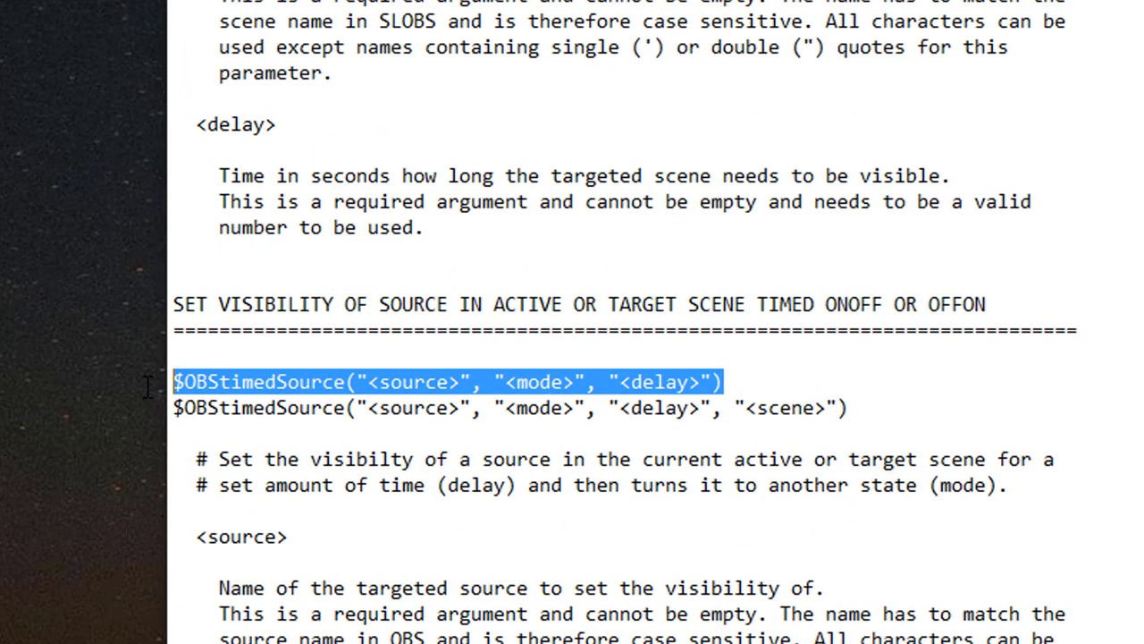
left_click(731, 372)
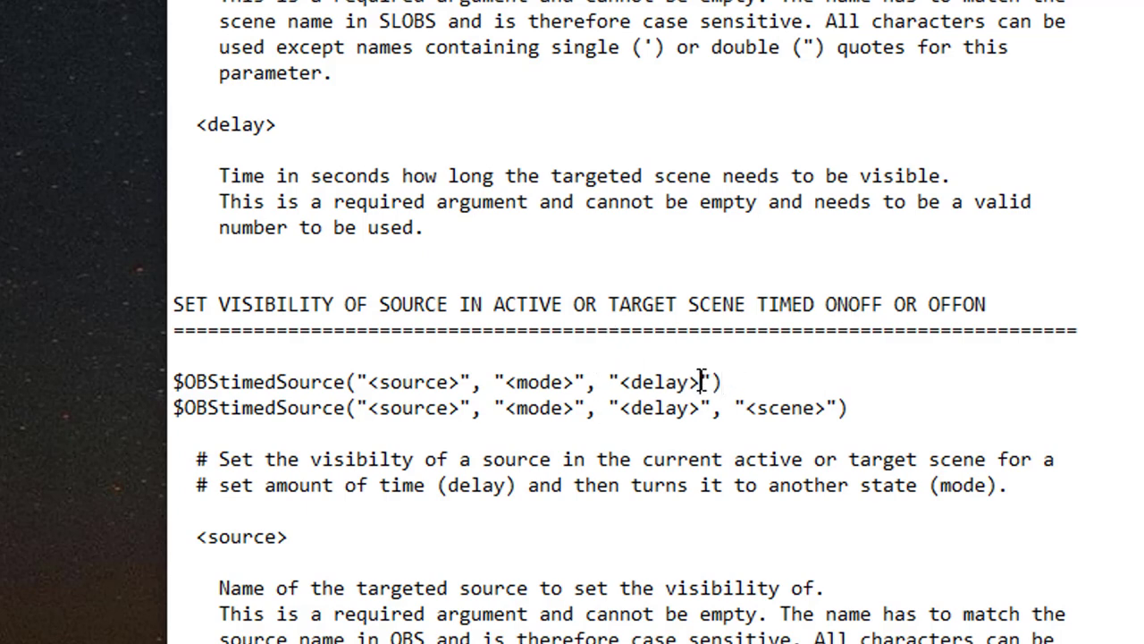
left_click_drag(702, 383, 624, 382)
left_click(768, 382)
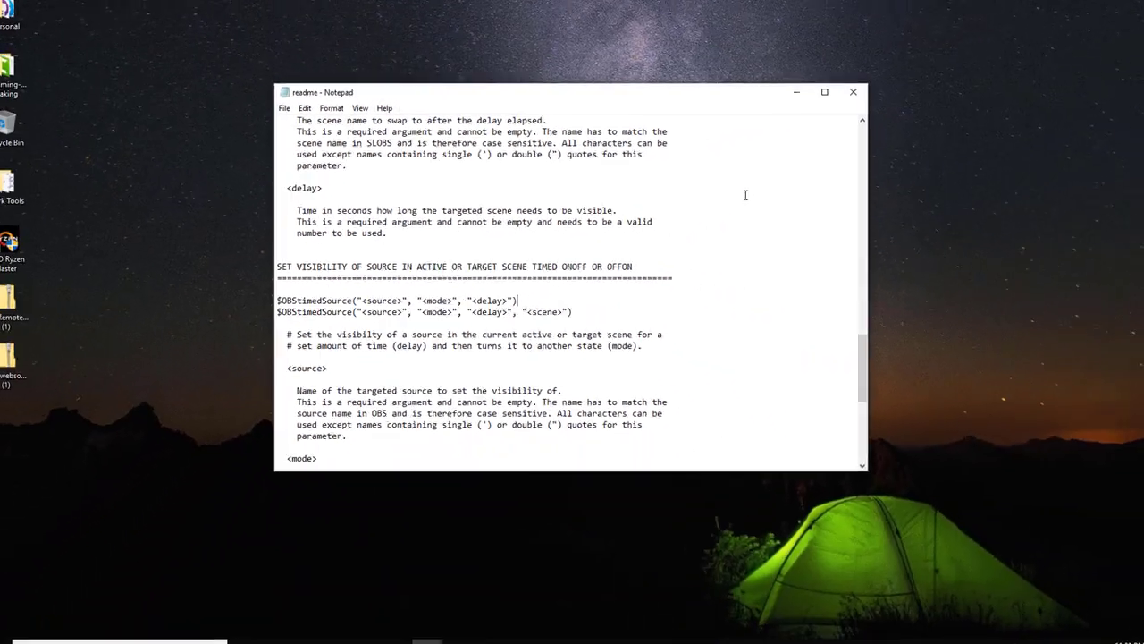
Step: Show the desktop and open Program Files (x86) on Local Disk (C:) in File Explorer
key("super+d")
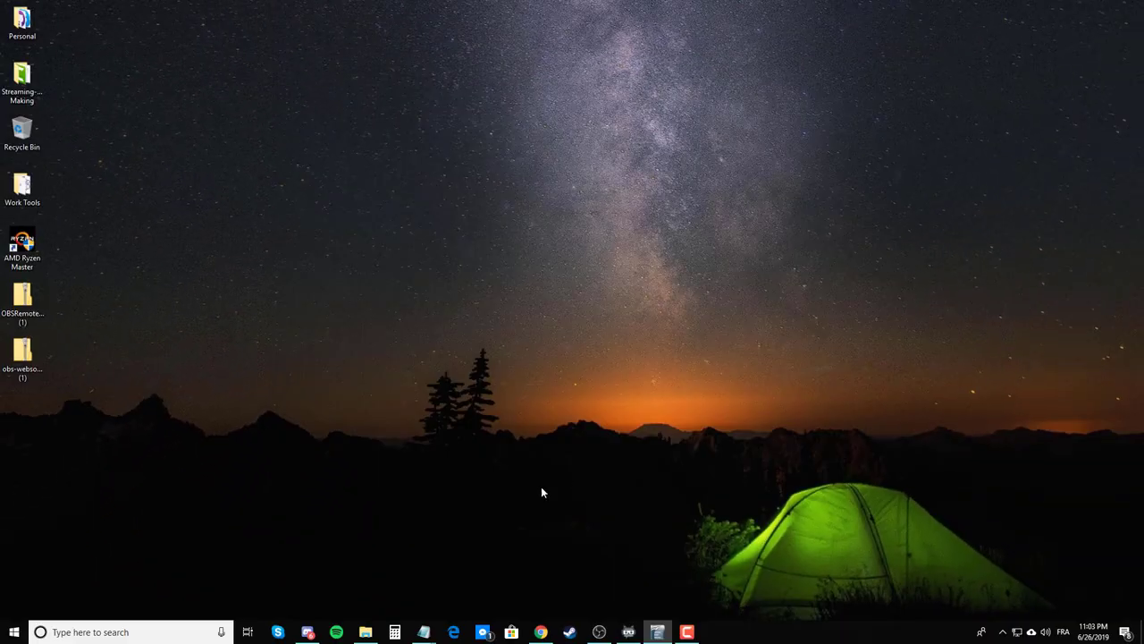
left_click(367, 632)
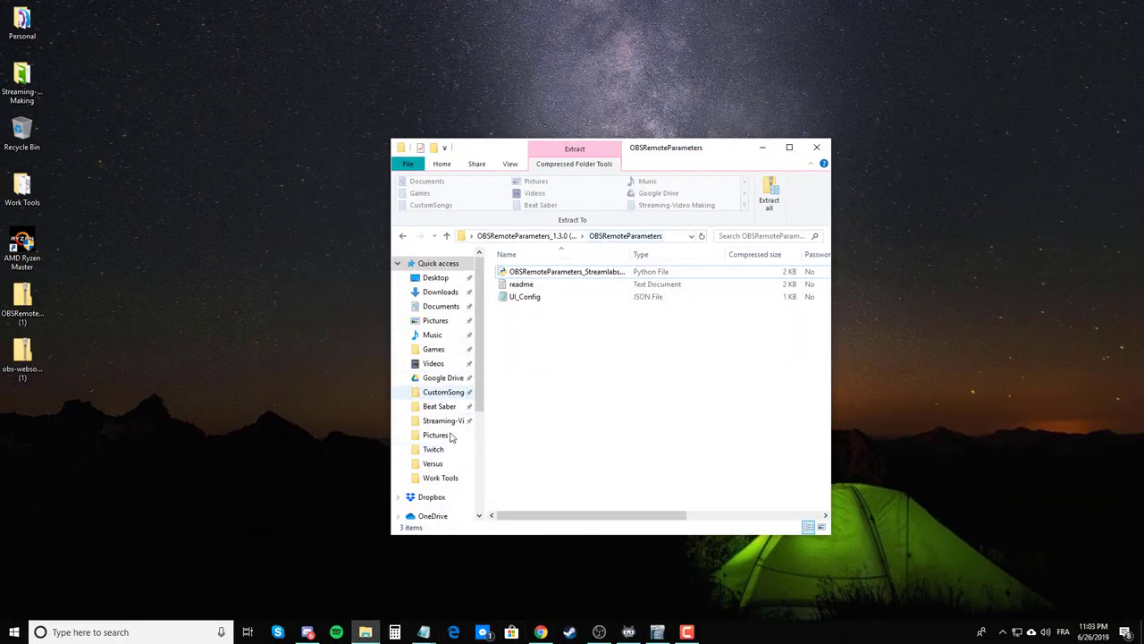
scroll(445, 452, "down", 3)
left_click(370, 475)
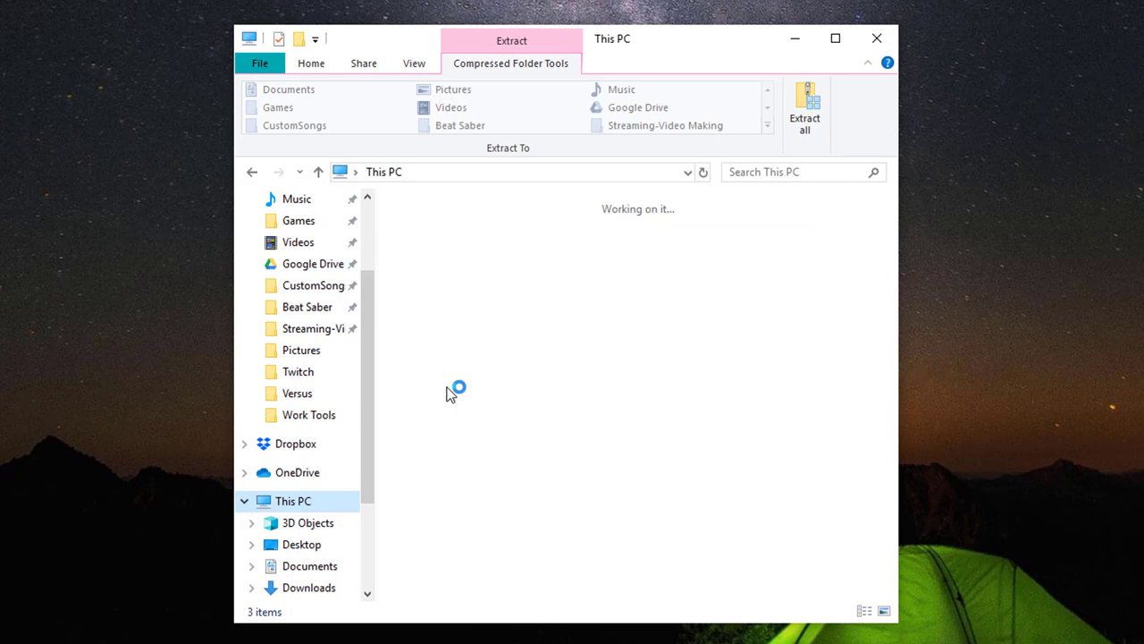
left_click(480, 478)
double_click(481, 478)
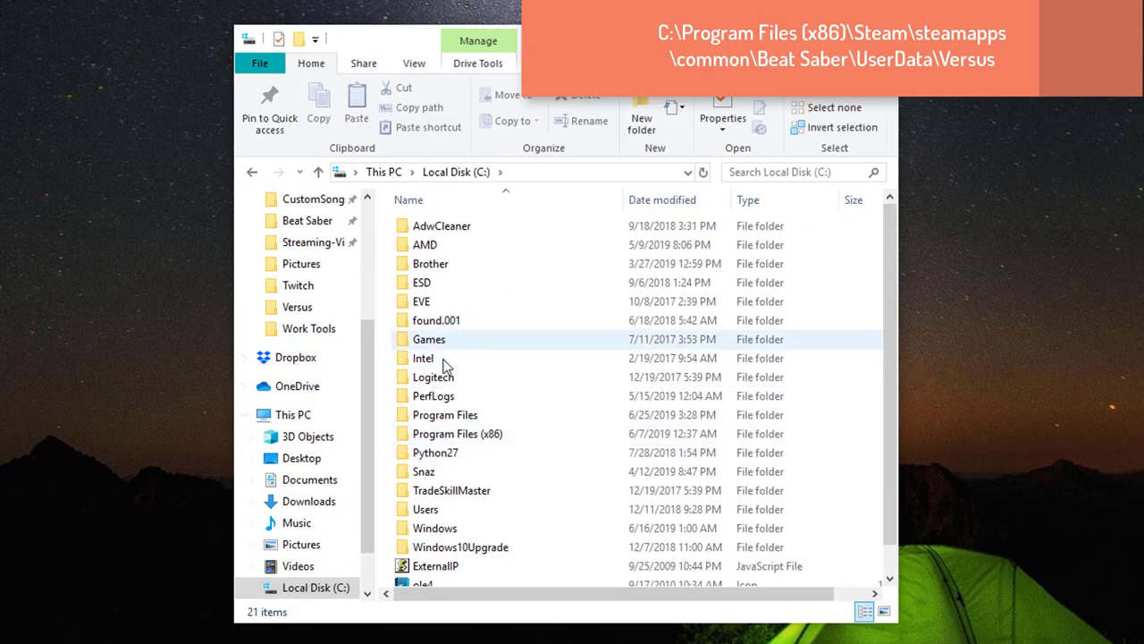
left_click(475, 436)
double_click(475, 436)
Step: Go through Steam\steamapps\common\Beat Saber\UserData\Versus and open the customstrings file
scroll(474, 501, "down", 9)
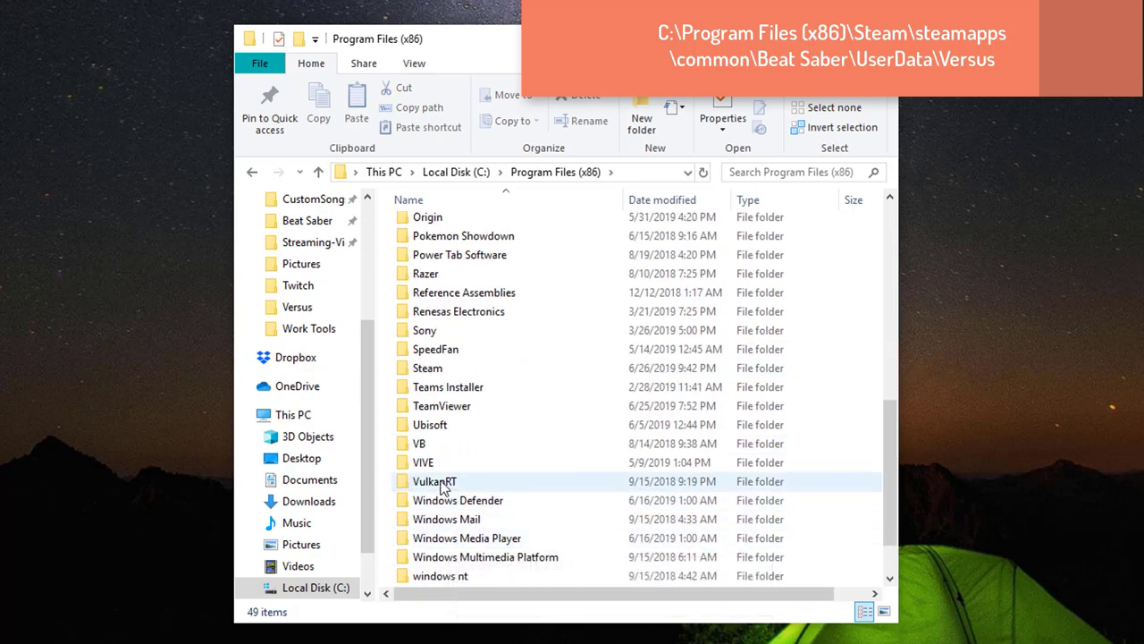
double_click(431, 368)
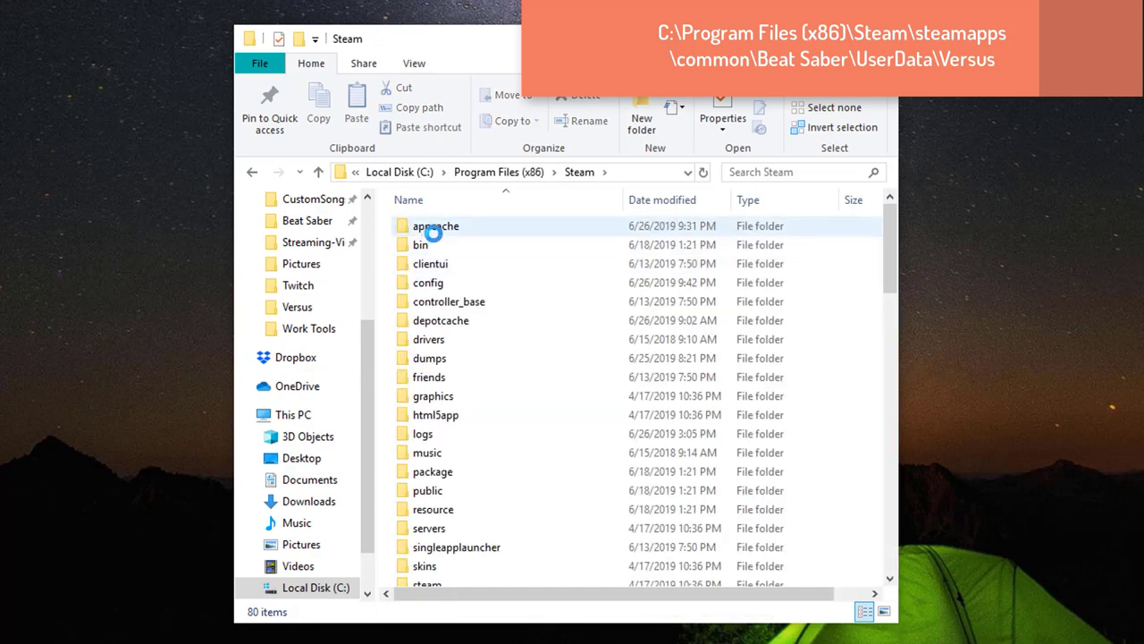
scroll(447, 567, "down", 1)
left_click(447, 558)
double_click(447, 558)
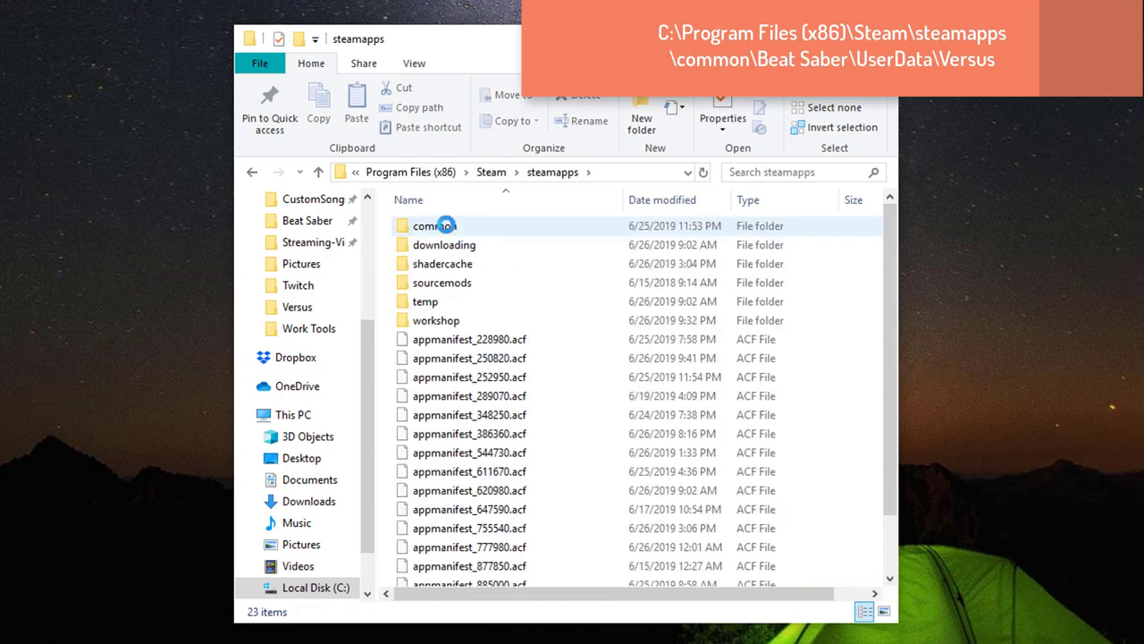
double_click(447, 226)
double_click(438, 226)
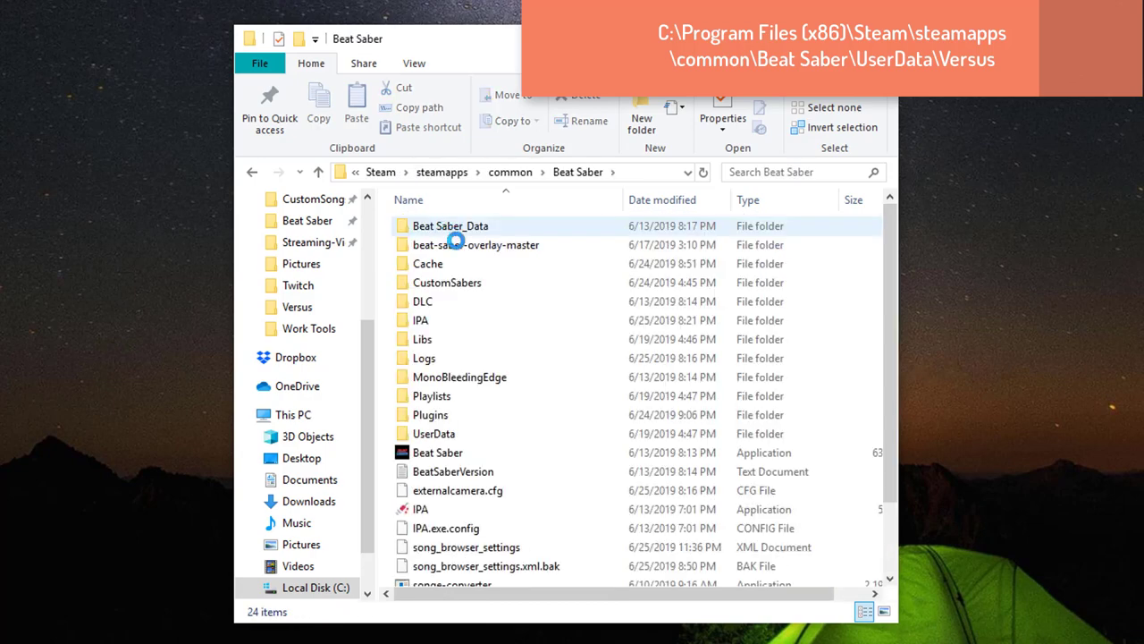
double_click(437, 435)
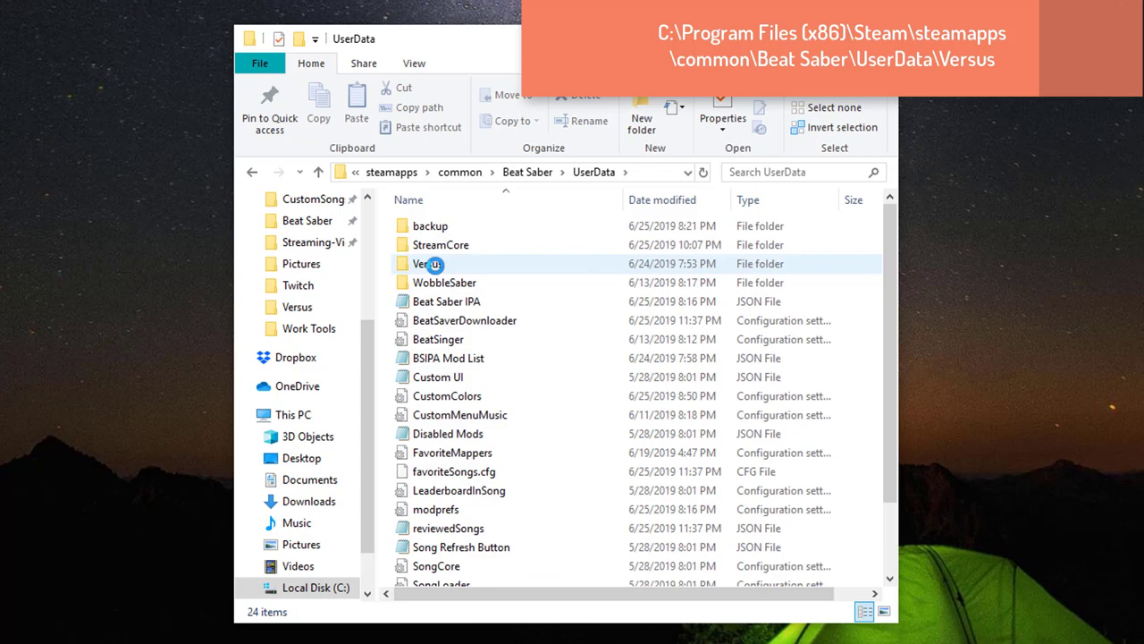
double_click(438, 262)
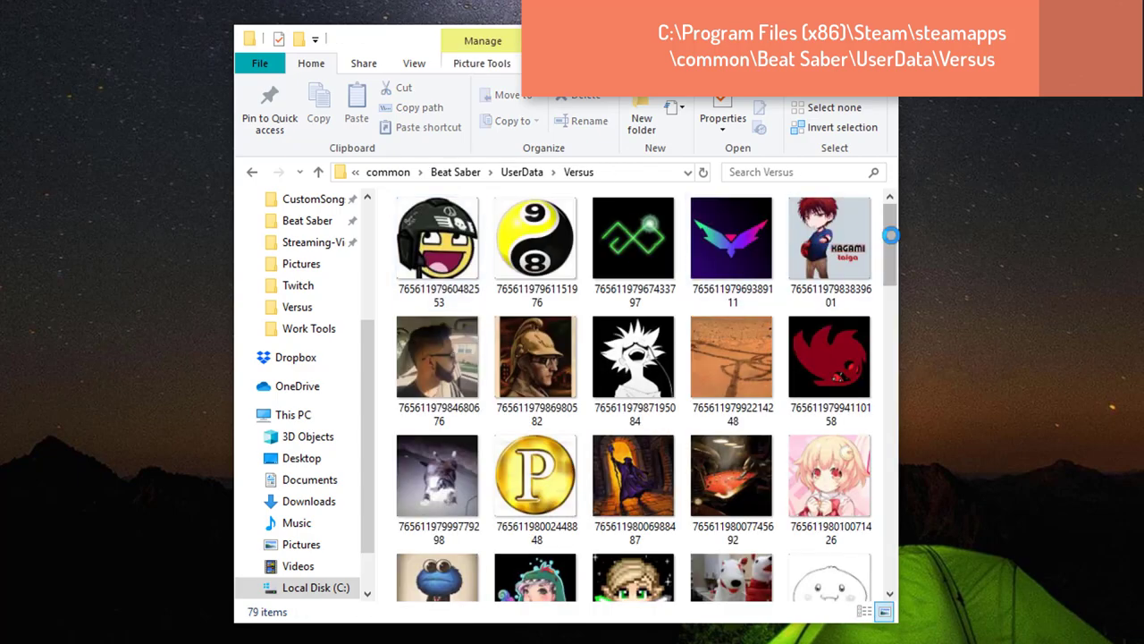
left_click_drag(891, 237, 878, 572)
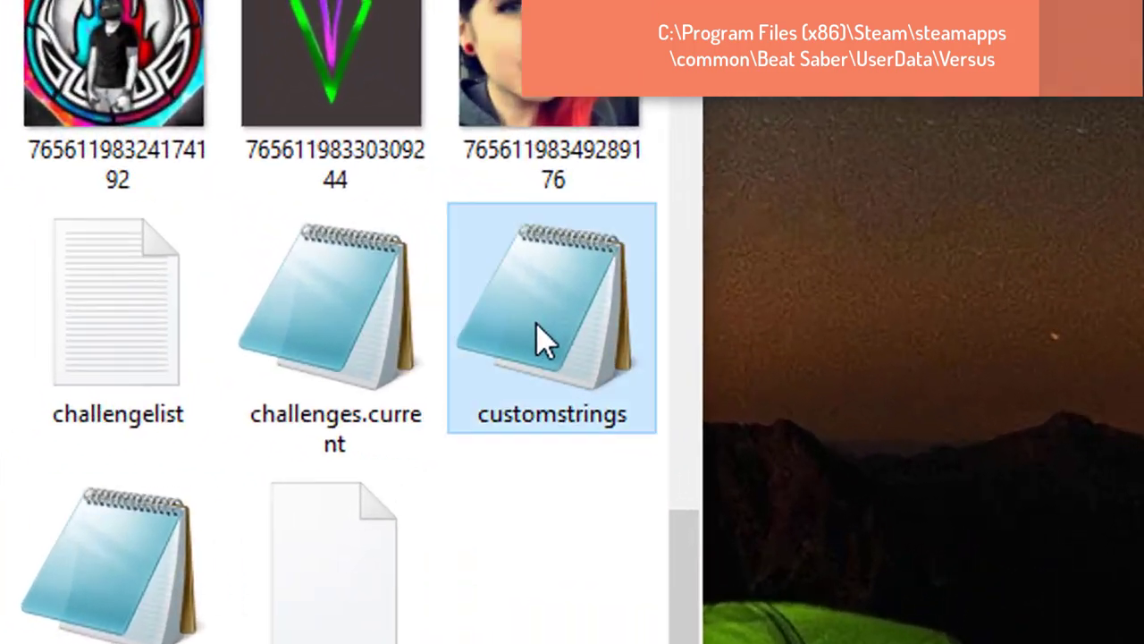
double_click(823, 439)
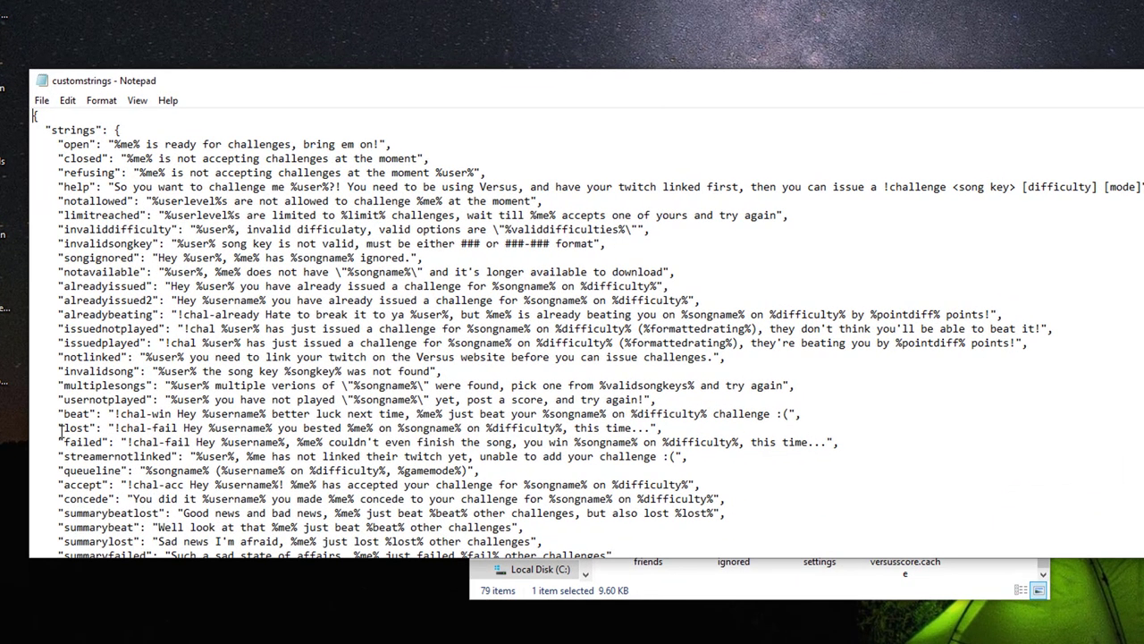
left_click_drag(61, 431, 678, 431)
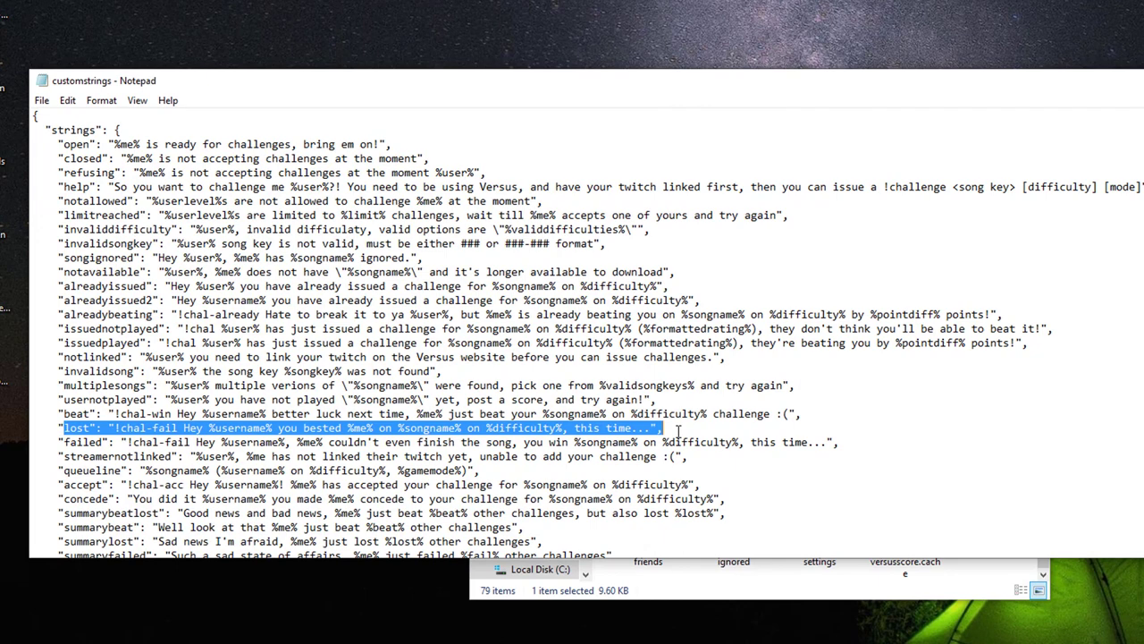
left_click(678, 431)
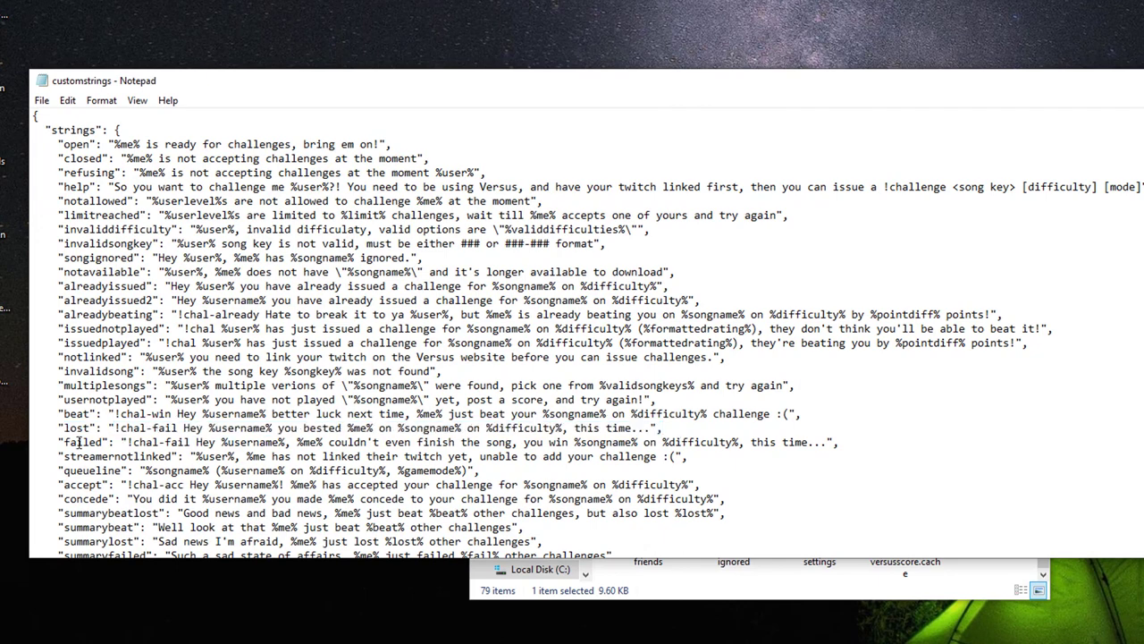
left_click_drag(678, 442, 232, 456)
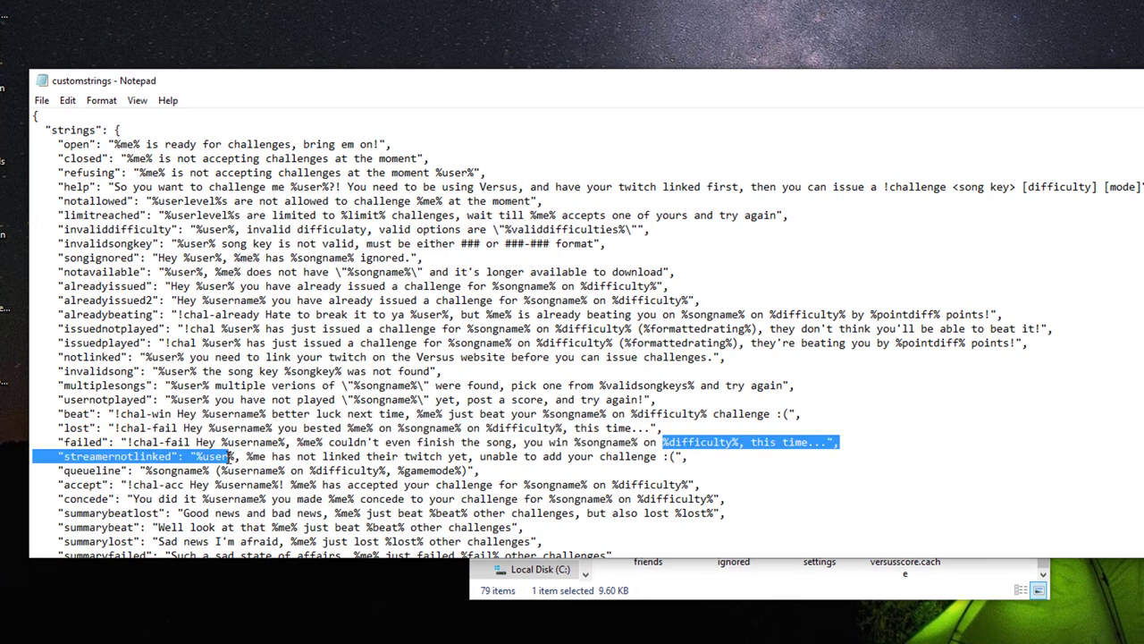
scroll(233, 456, "down", 1)
left_click_drag(63, 442, 120, 456)
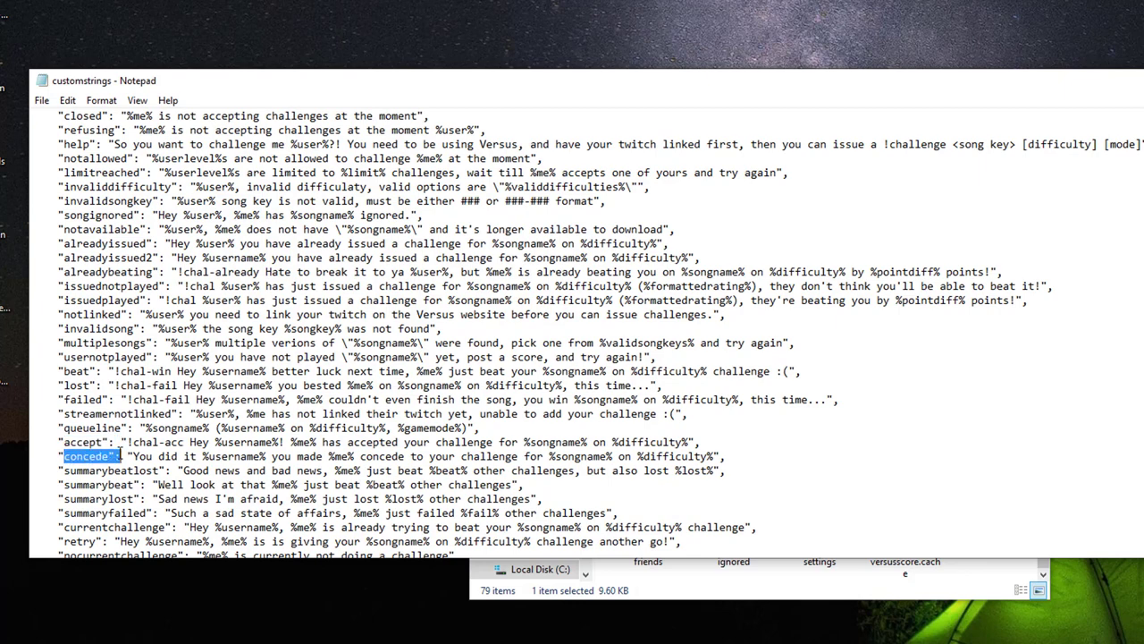
scroll(109, 385, "up", 1)
left_click_drag(67, 329, 168, 329)
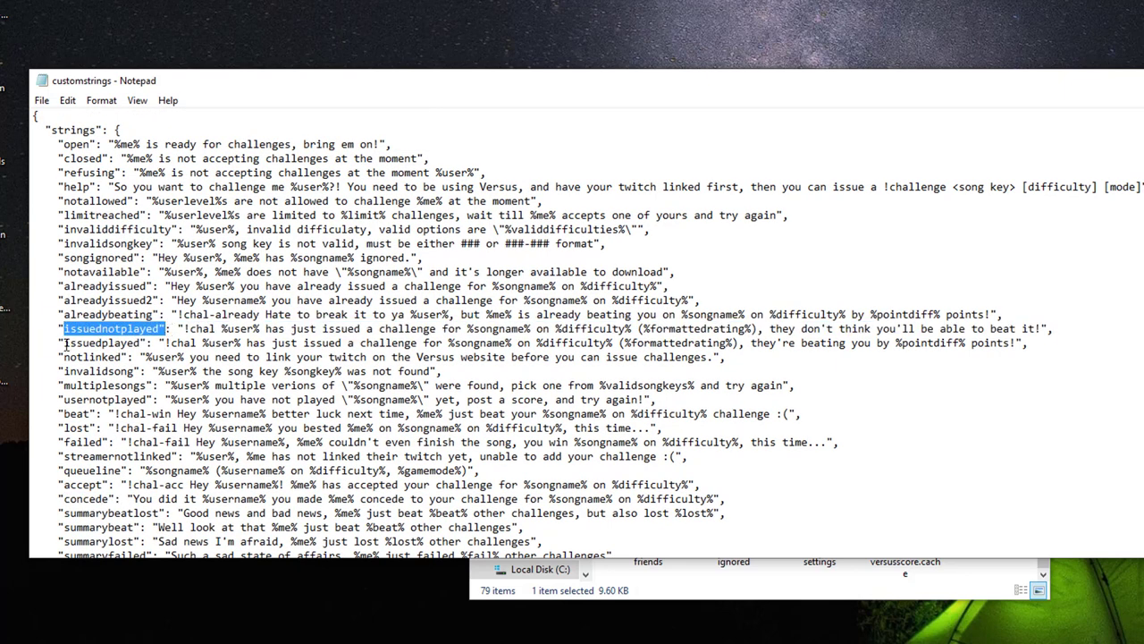
left_click_drag(59, 343, 159, 343)
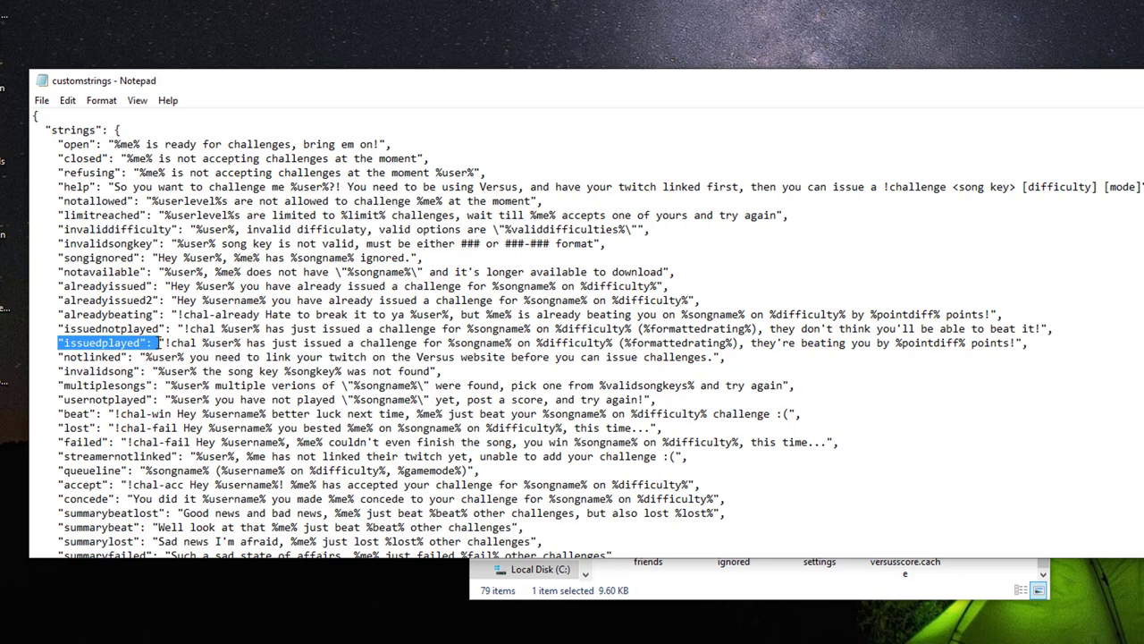
left_click_drag(63, 315, 162, 314)
left_click(89, 297)
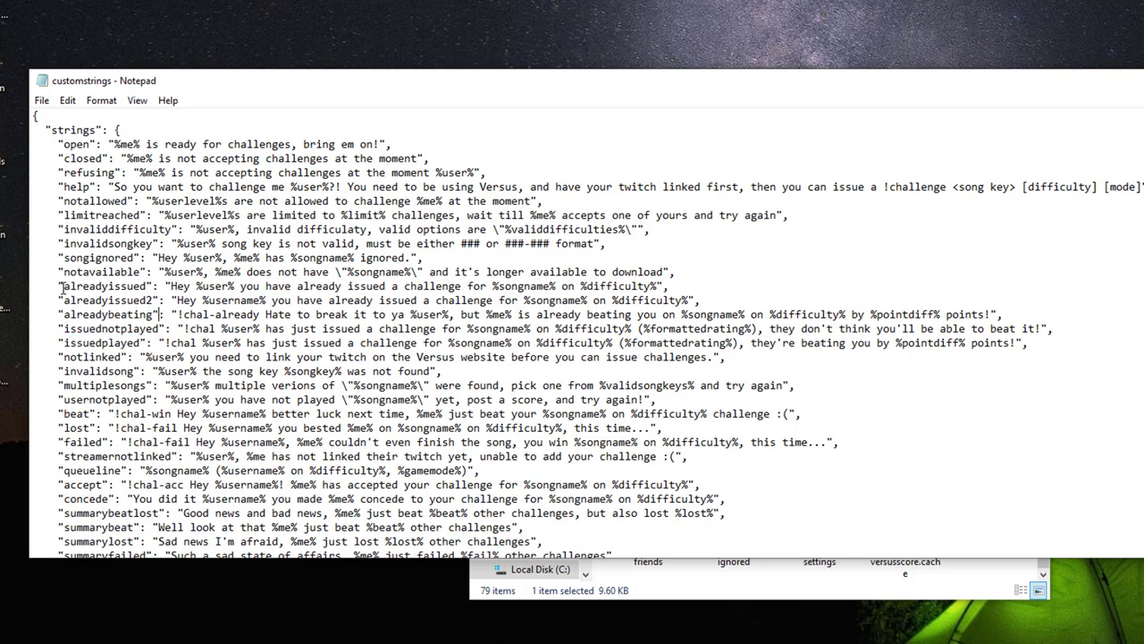
left_click_drag(62, 286, 97, 300)
left_click(103, 300)
scroll(120, 197, "down", 2)
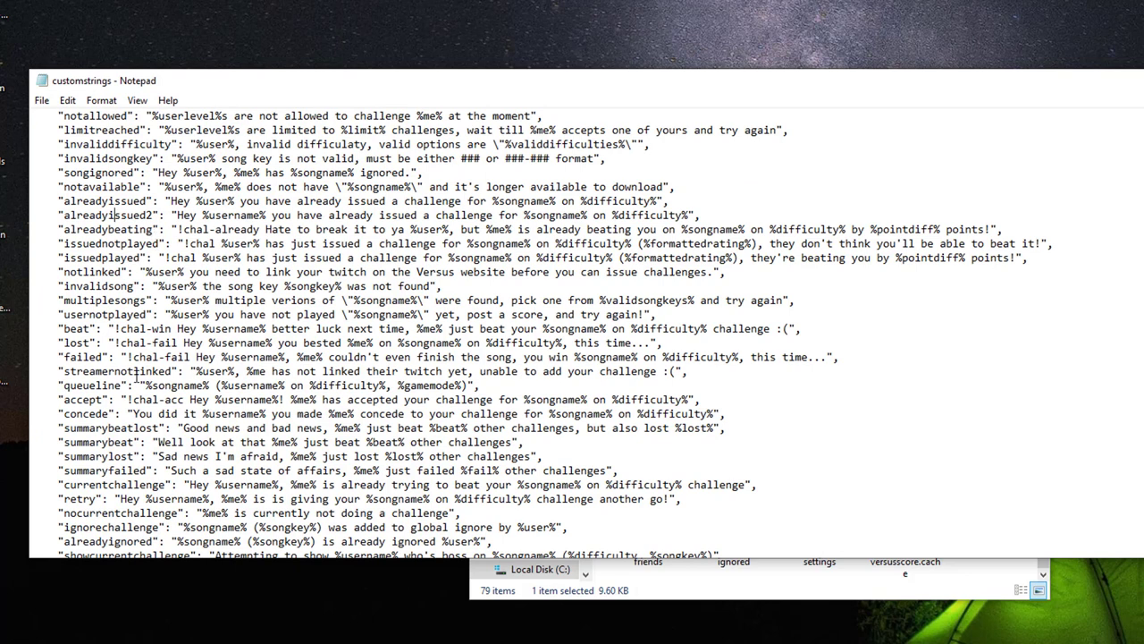
left_click_drag(60, 401, 704, 399)
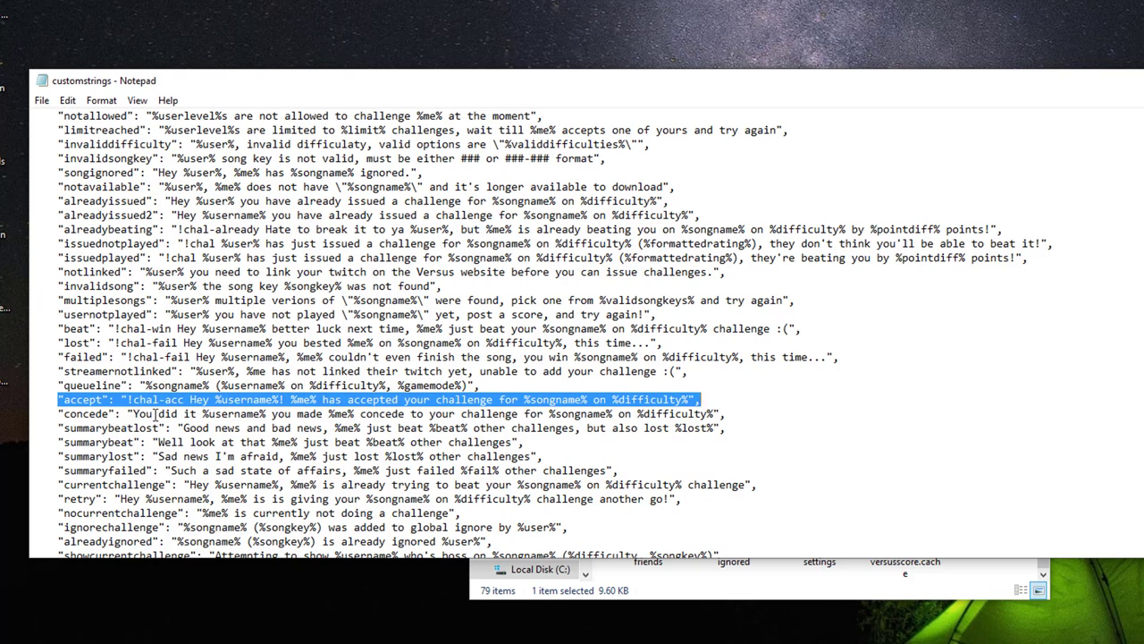
left_click(126, 399)
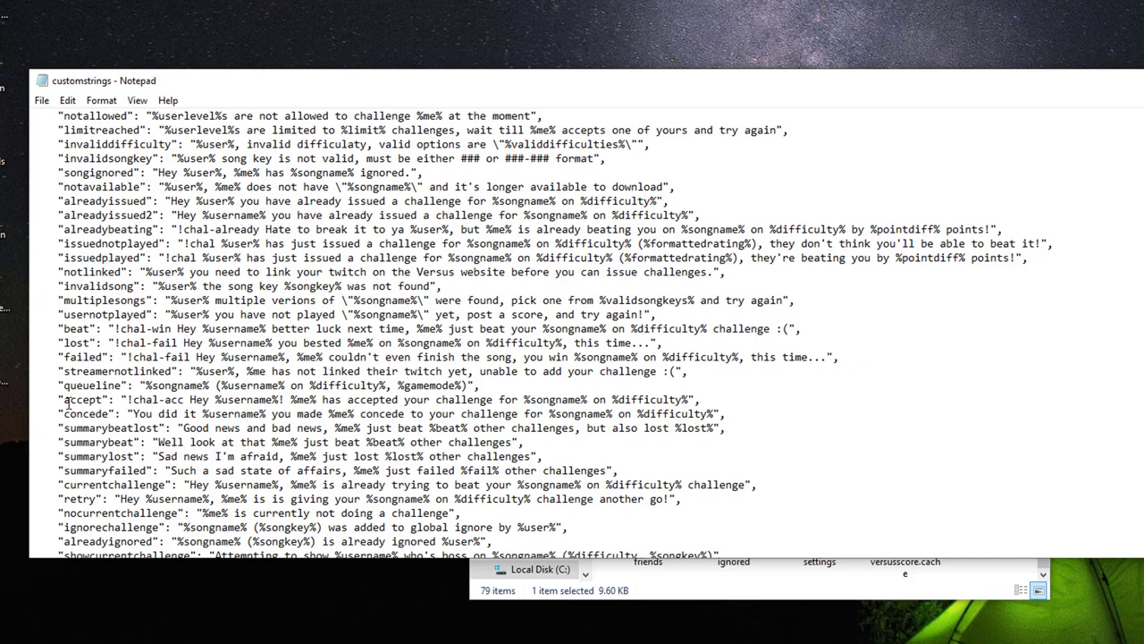
left_click_drag(188, 400, 688, 399)
left_click_drag(189, 400, 126, 399)
left_click(419, 399)
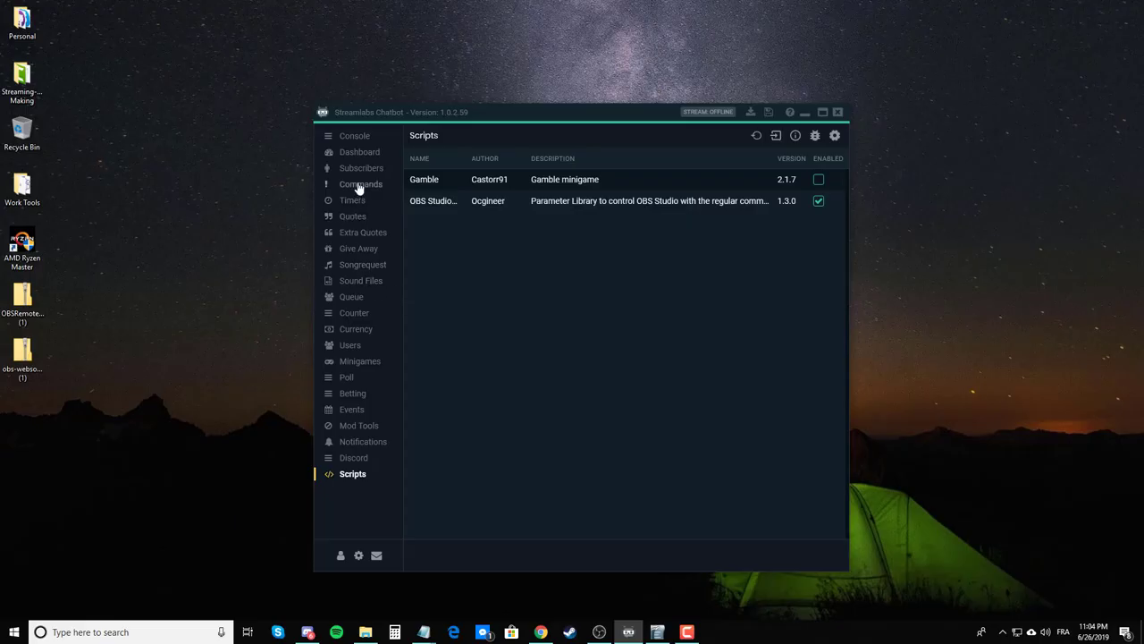
Step: Open the edit dialog for the !chal-acc command from the commands list
left_click(360, 184)
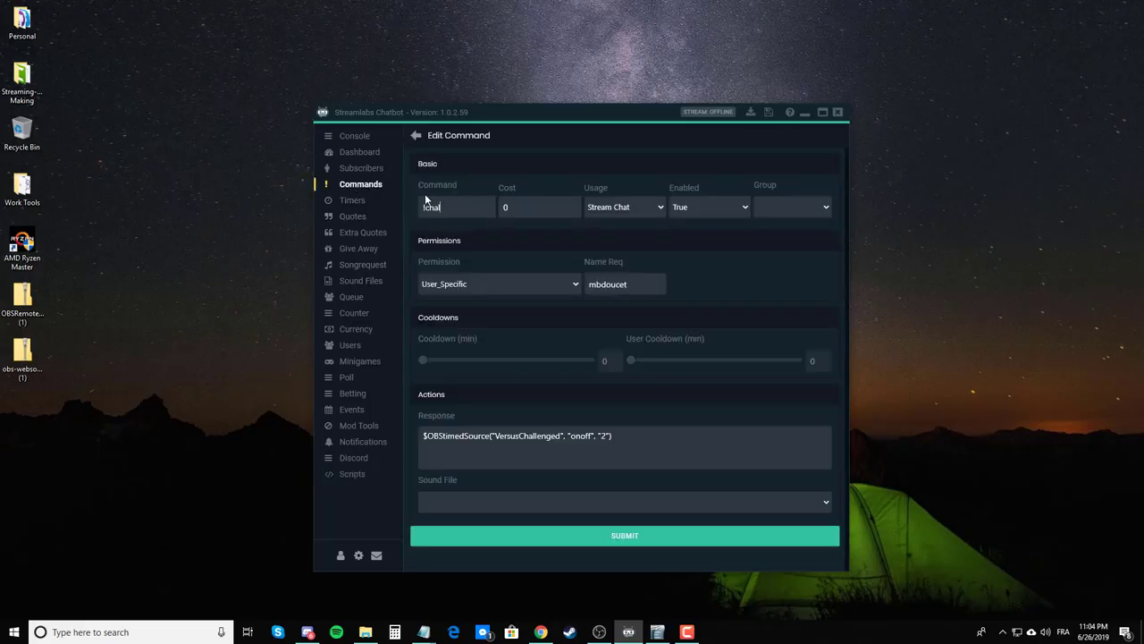
left_click(416, 135)
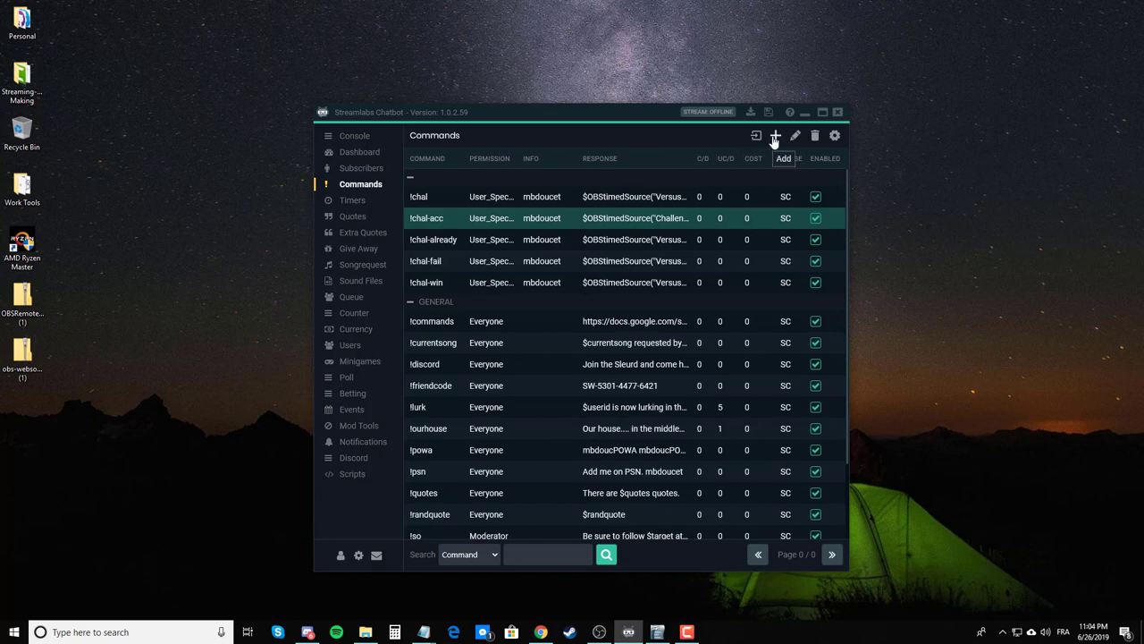
right_click(444, 218)
left_click(469, 224)
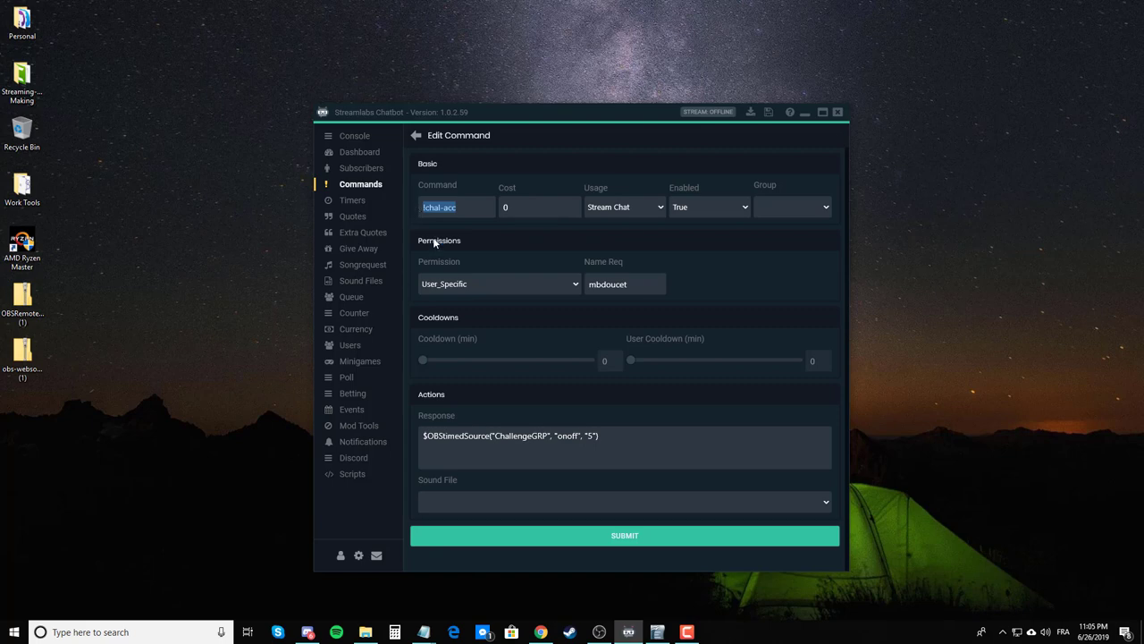
Step: Highlight the !chal-acc command name and the required user name value in the editor
left_click(438, 209)
left_click_drag(458, 209, 419, 209)
left_click(455, 210)
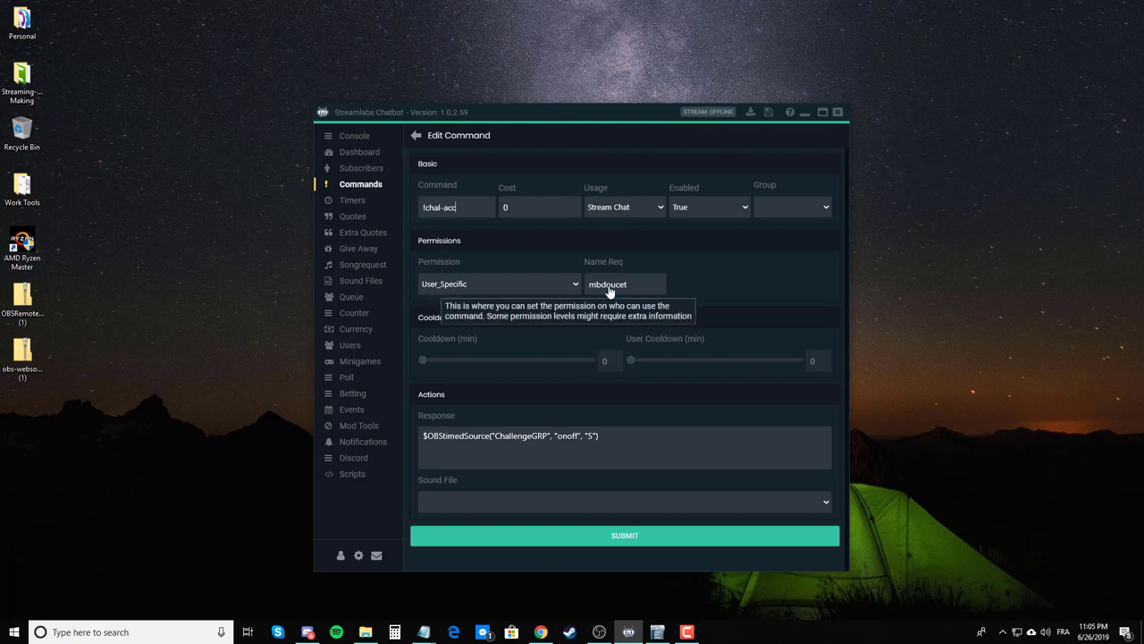
left_click_drag(634, 285, 570, 287)
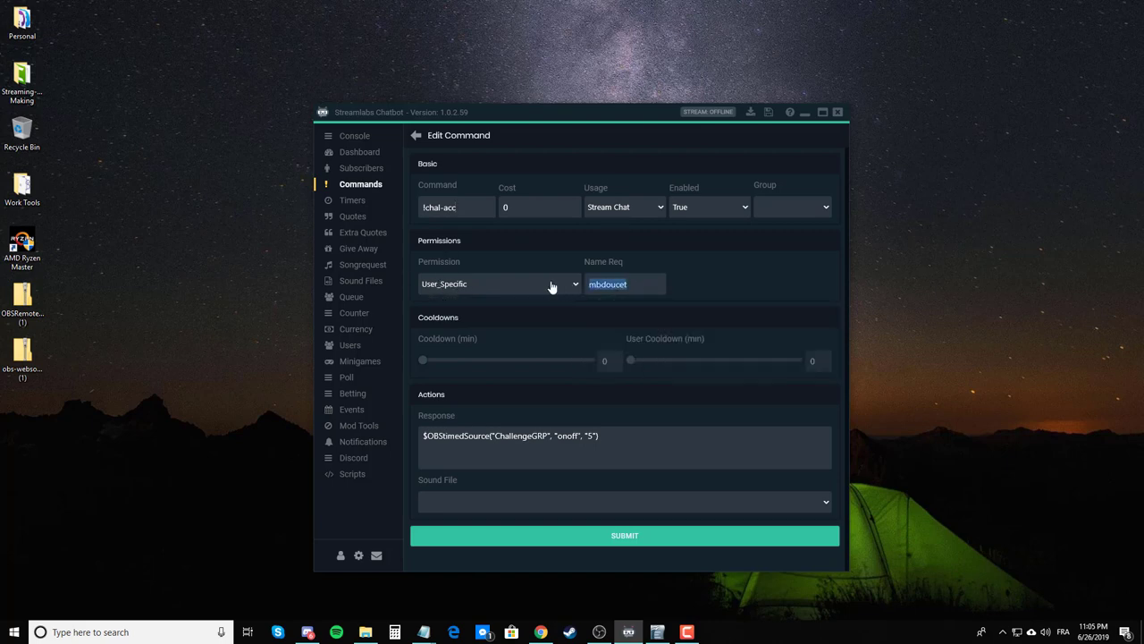
left_click(468, 226)
left_click_drag(461, 211, 401, 213)
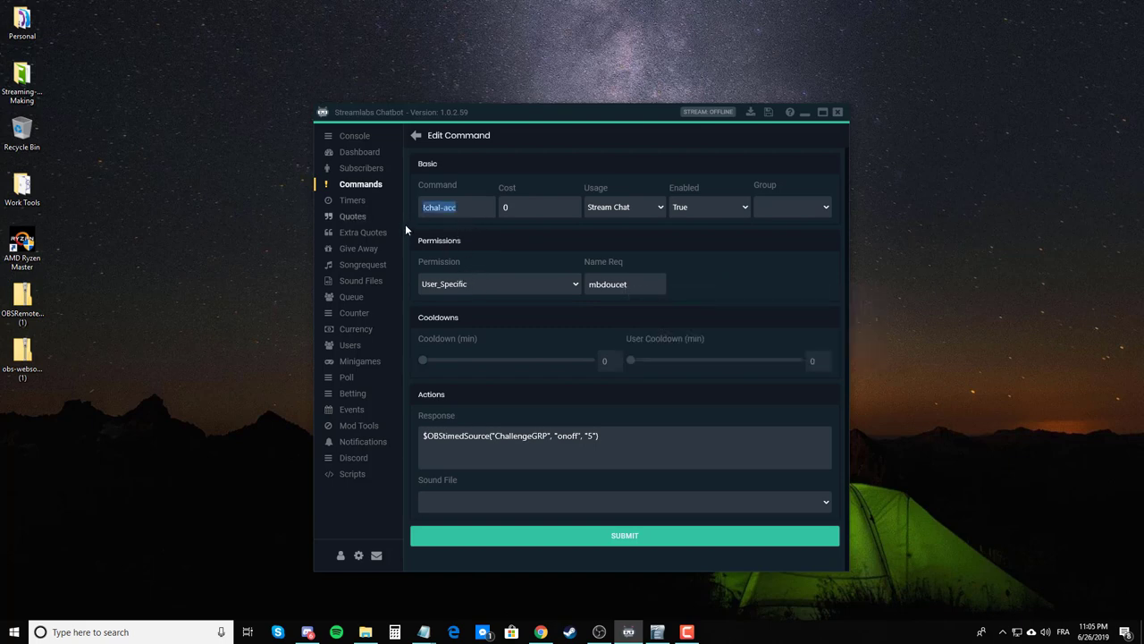
left_click(700, 289)
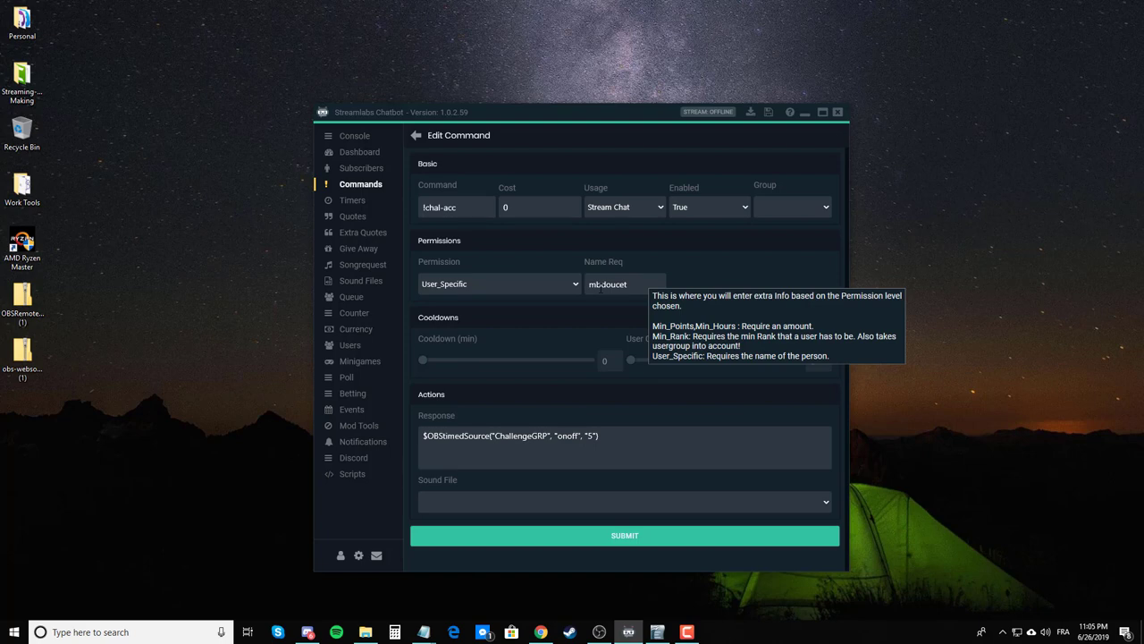
Step: Move the Chatbot window beside OBS and mark ChallengeGRP in the $OBStimedSource response
mouse_move(659, 285)
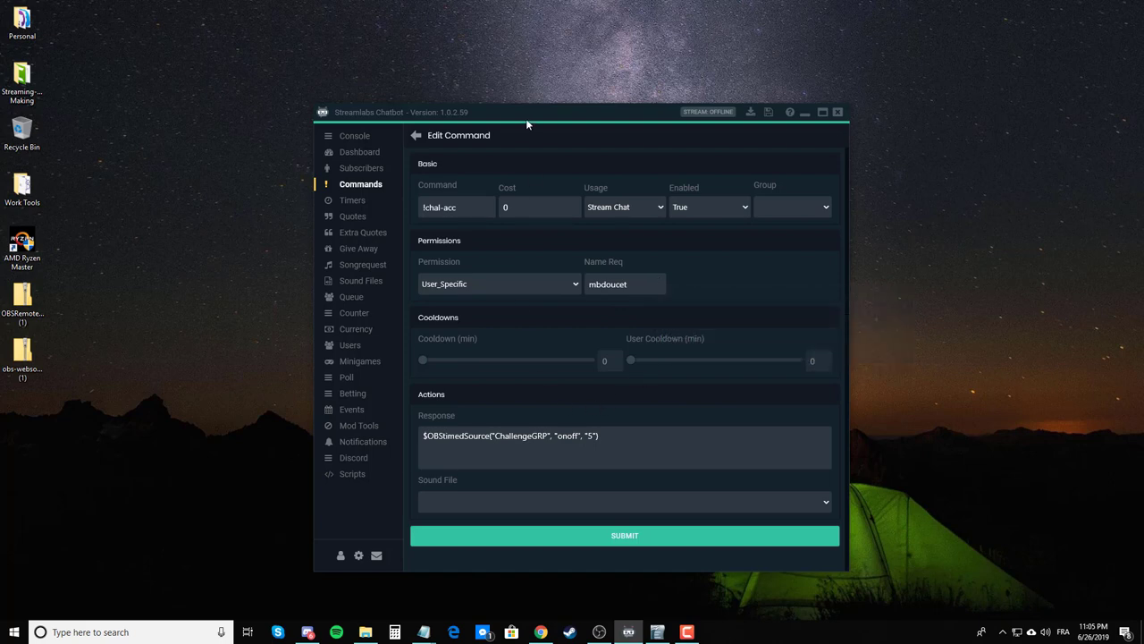
left_click_drag(525, 123, 769, 85)
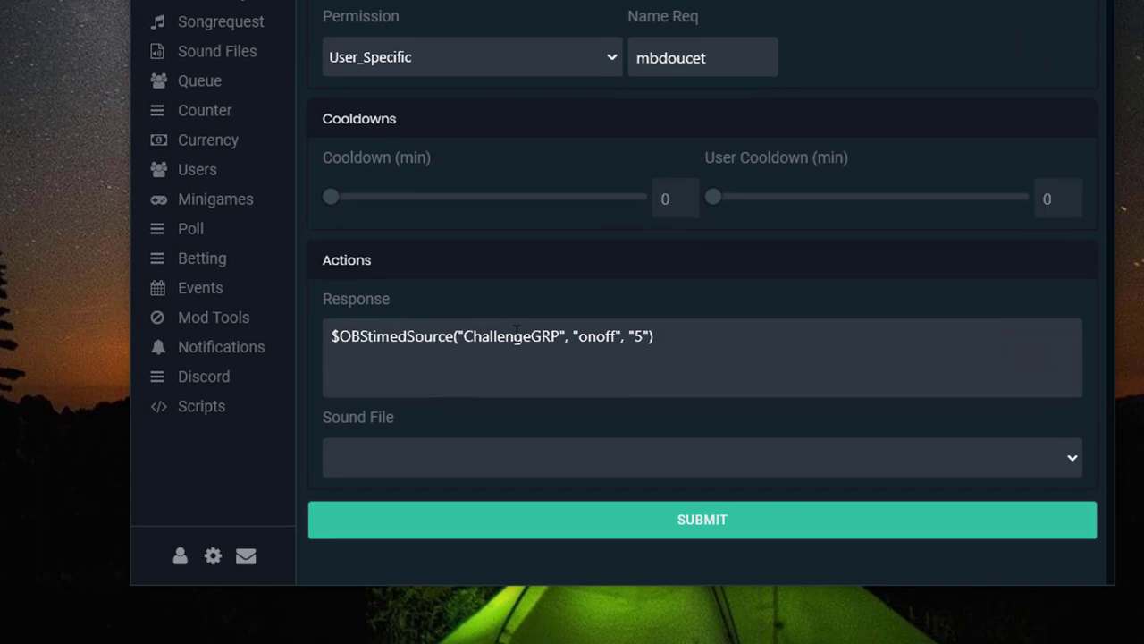
left_click_drag(463, 336, 559, 336)
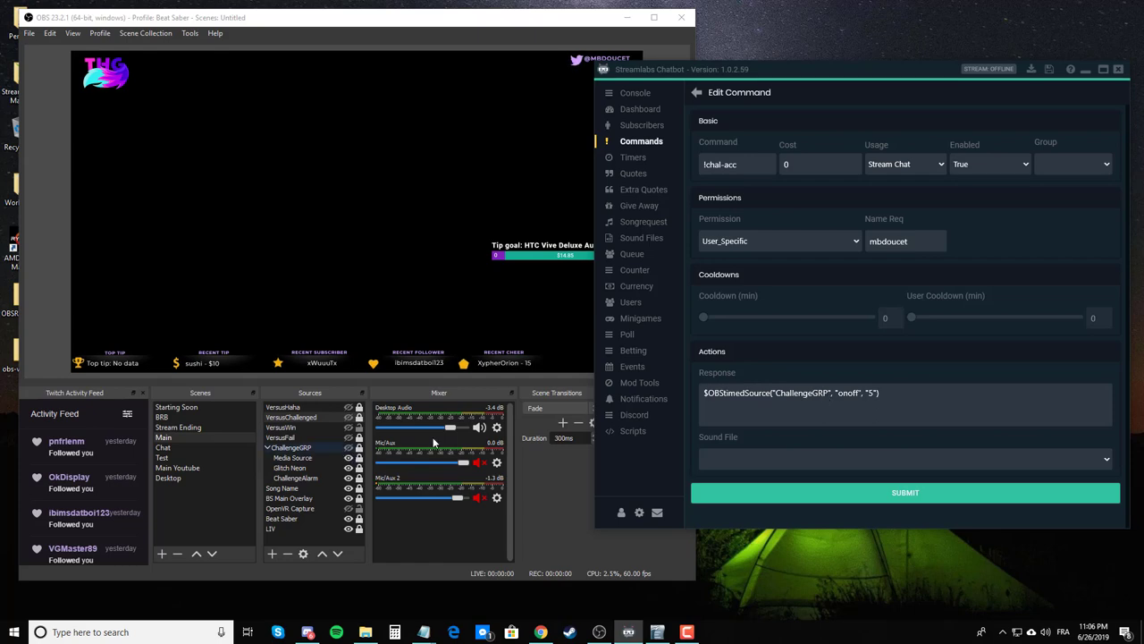
Step: Review the onoff setting in the !chal-acc response and save the command
left_click_drag(838, 393, 858, 392)
left_click(843, 393)
left_click(930, 495)
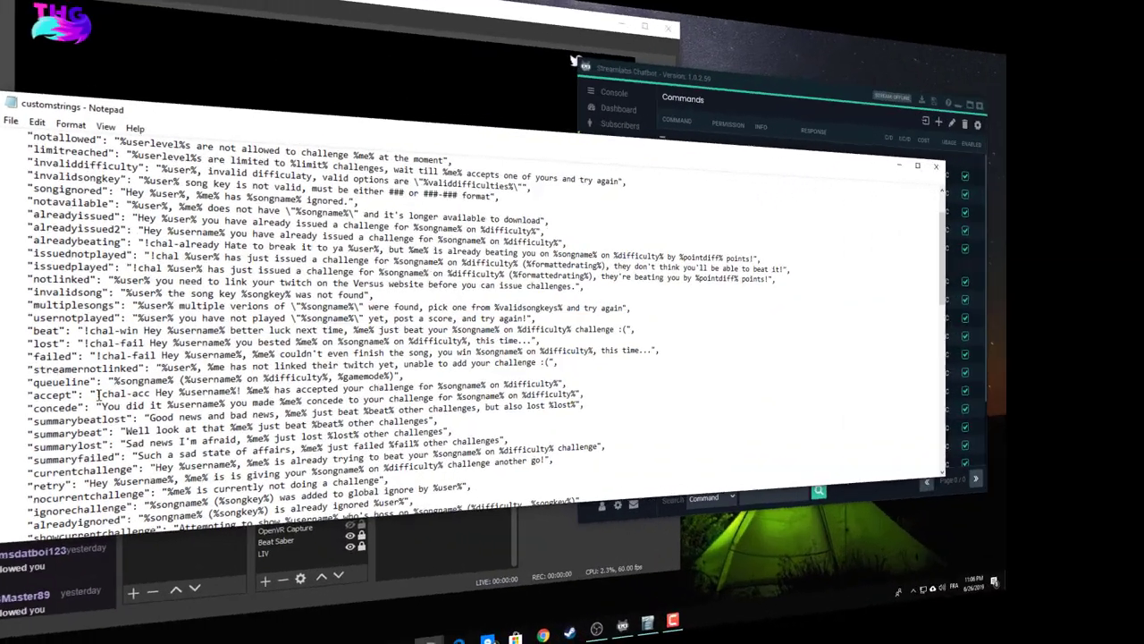
Step: Arrange Notepad beside the command list and select the !chal-acc prefix on the accept line
left_click_drag(131, 382, 173, 383)
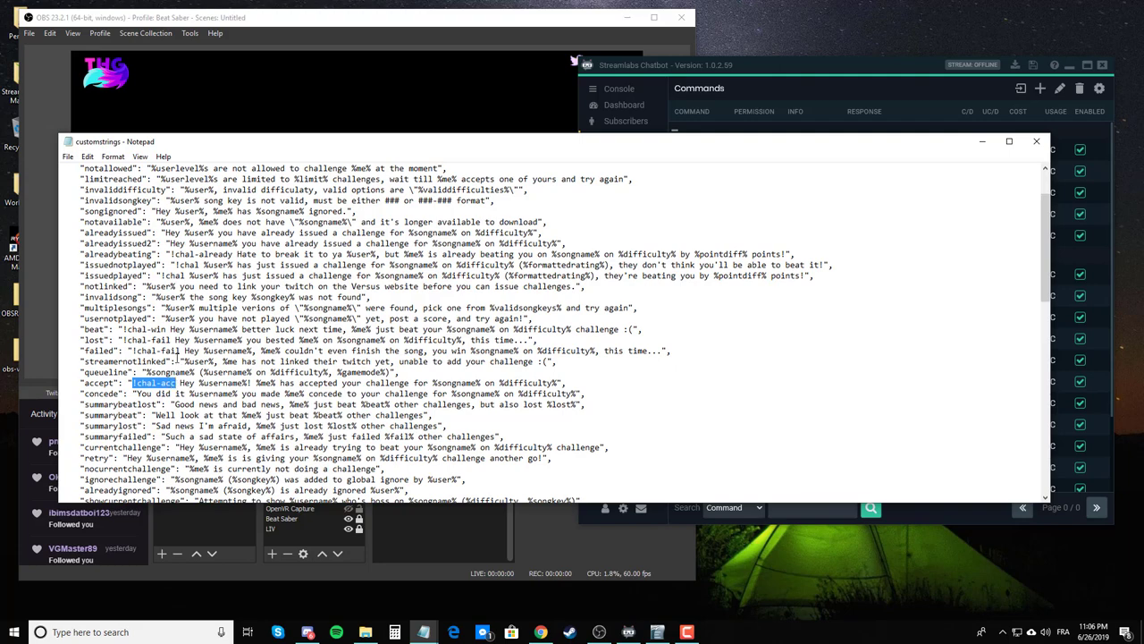
left_click_drag(102, 142, 113, 142)
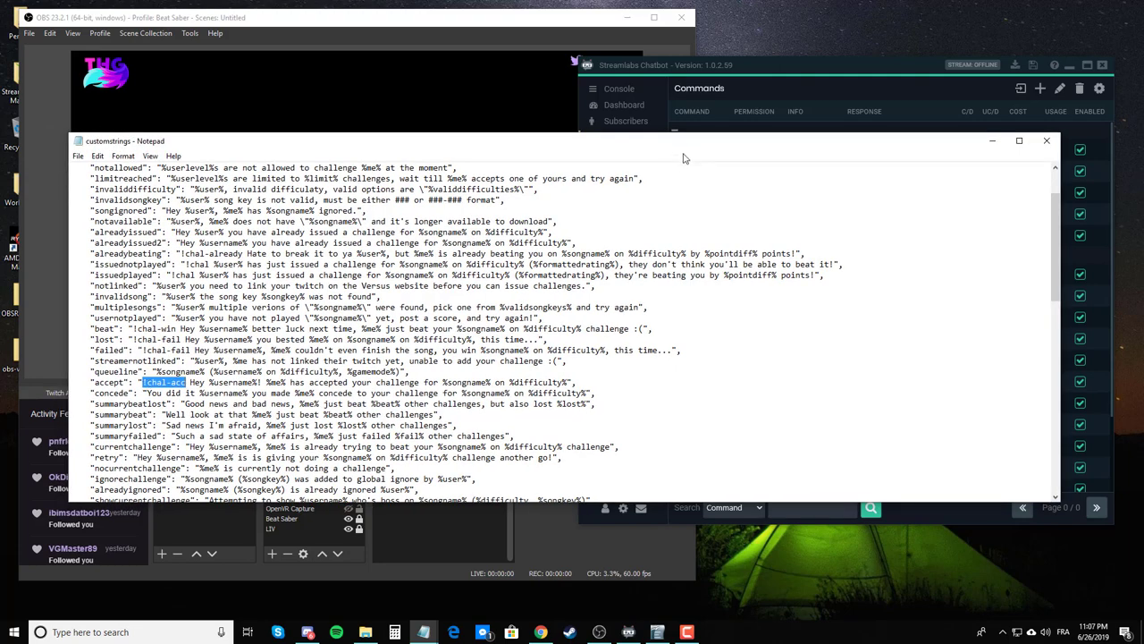
left_click_drag(683, 143, 694, 193)
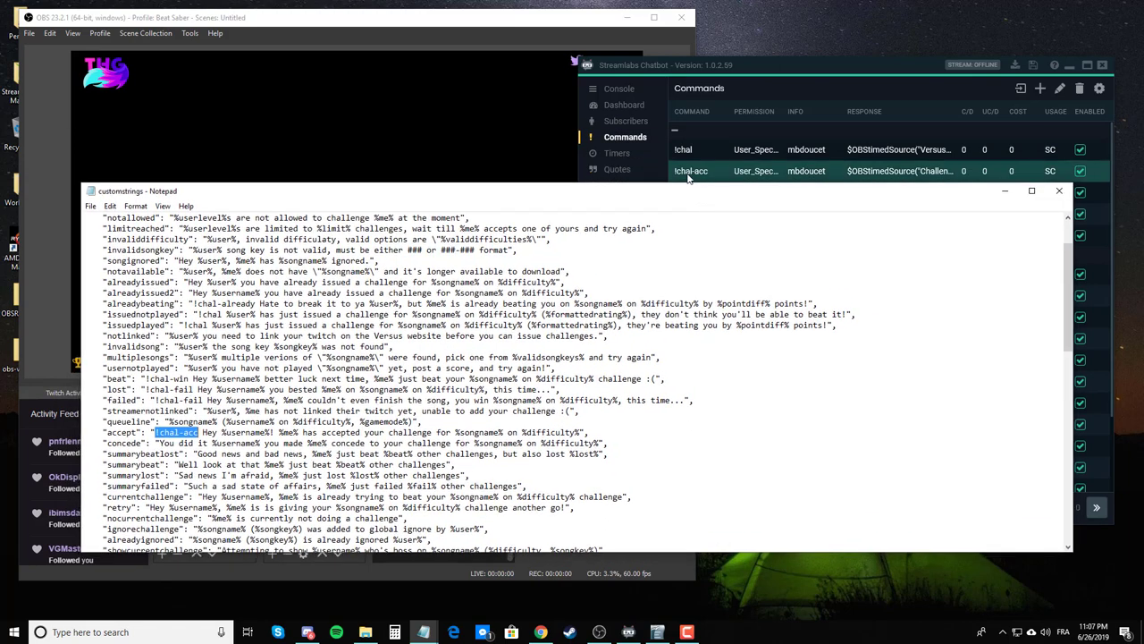
left_click(197, 433)
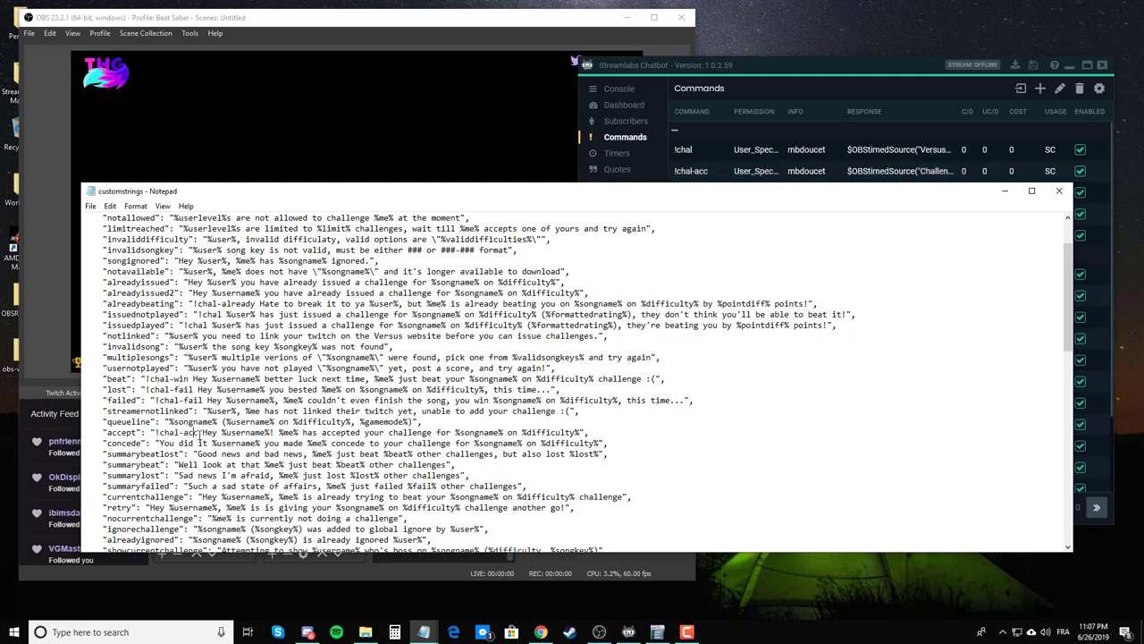
key("shift+Left")
left_click(152, 433)
left_click_drag(152, 433, 199, 438)
left_click_drag(154, 433, 583, 434)
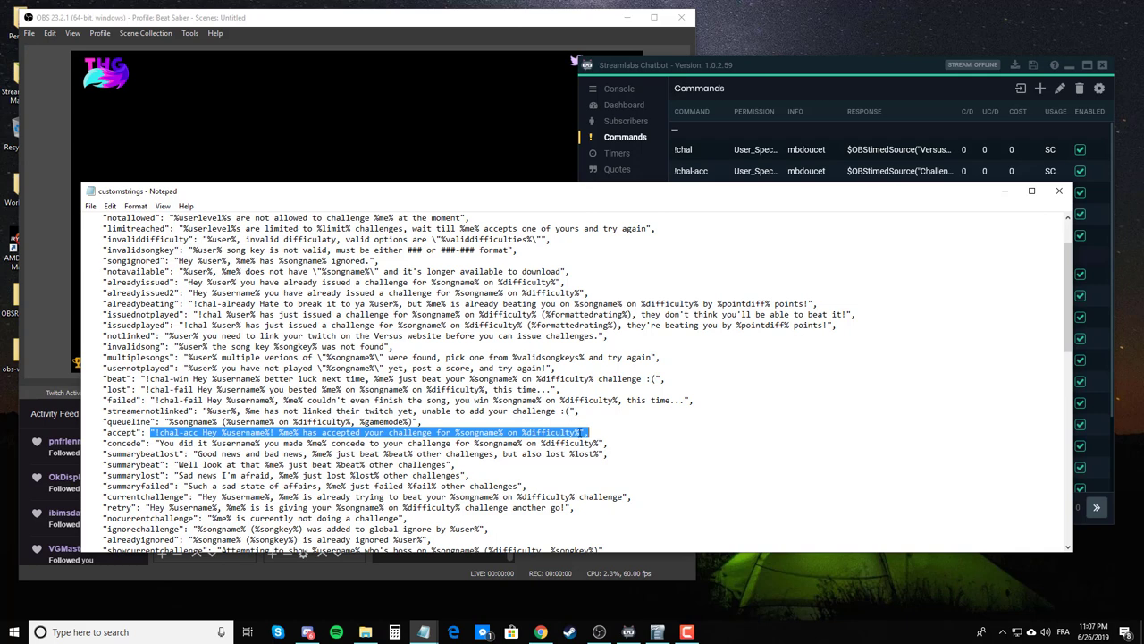
left_click(215, 432)
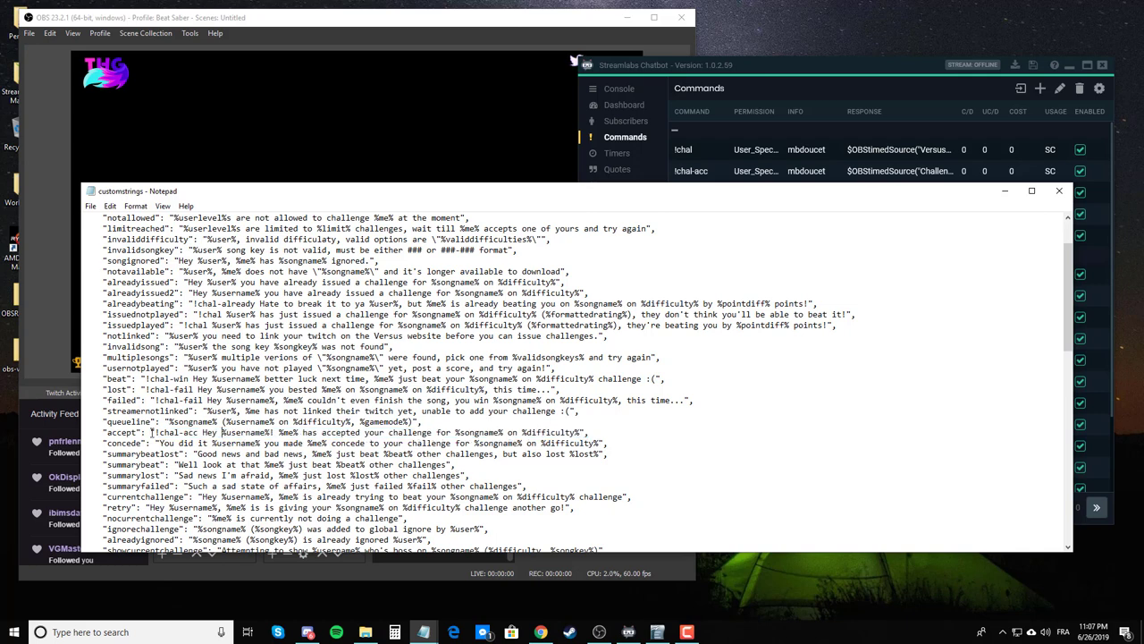
left_click_drag(154, 433, 194, 432)
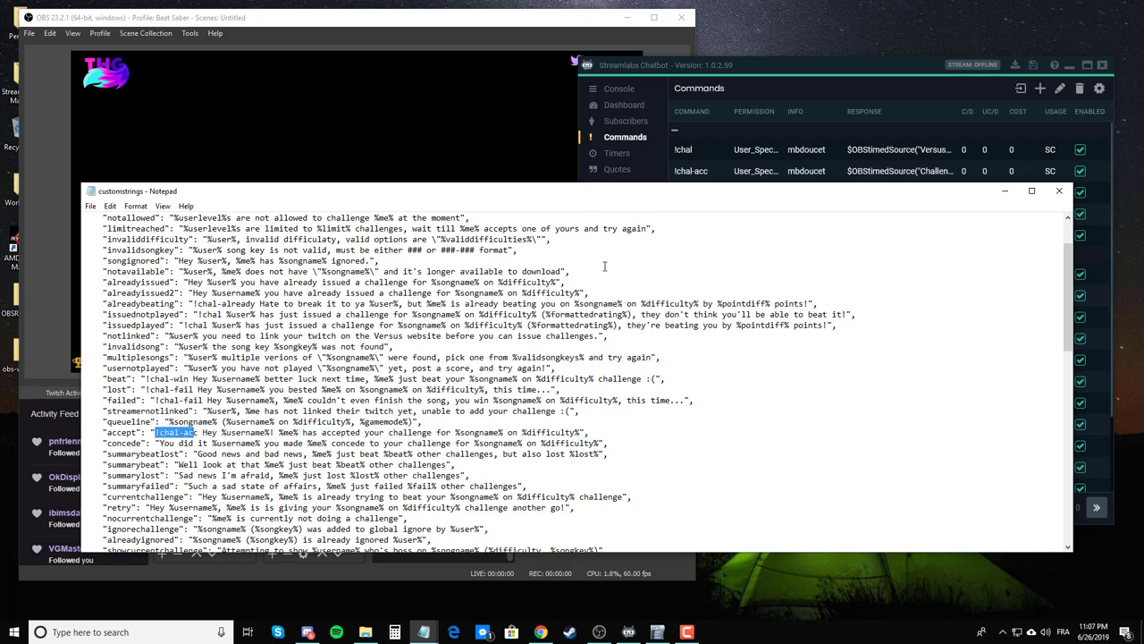
left_click(756, 93)
Step: Reopen the !chal-acc command for editing and review its response text
right_click(716, 171)
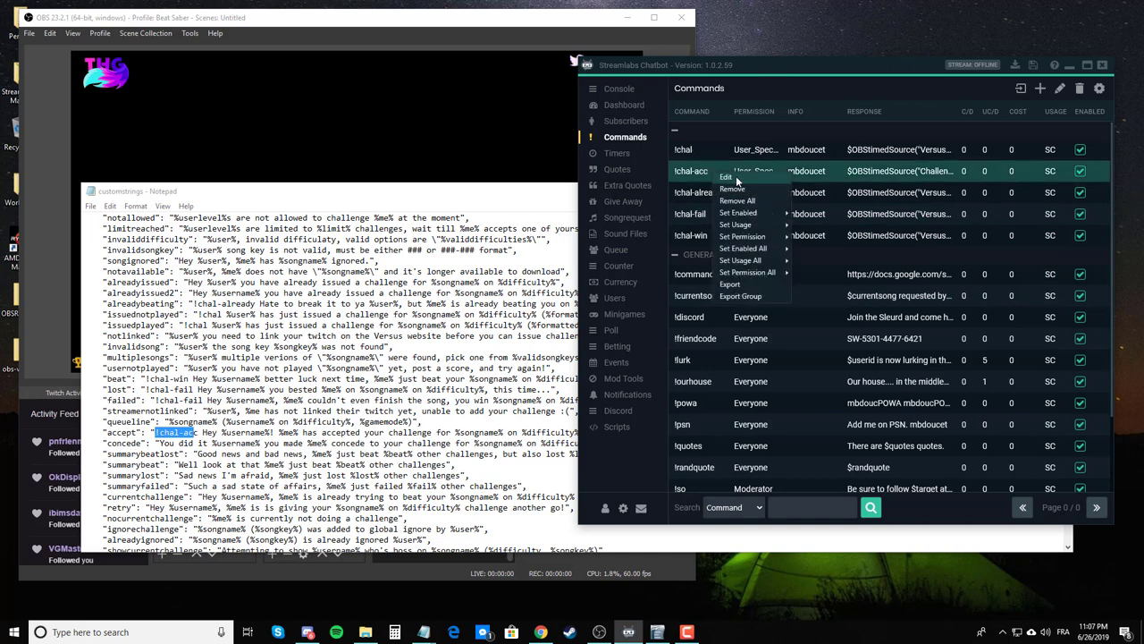
left_click(735, 178)
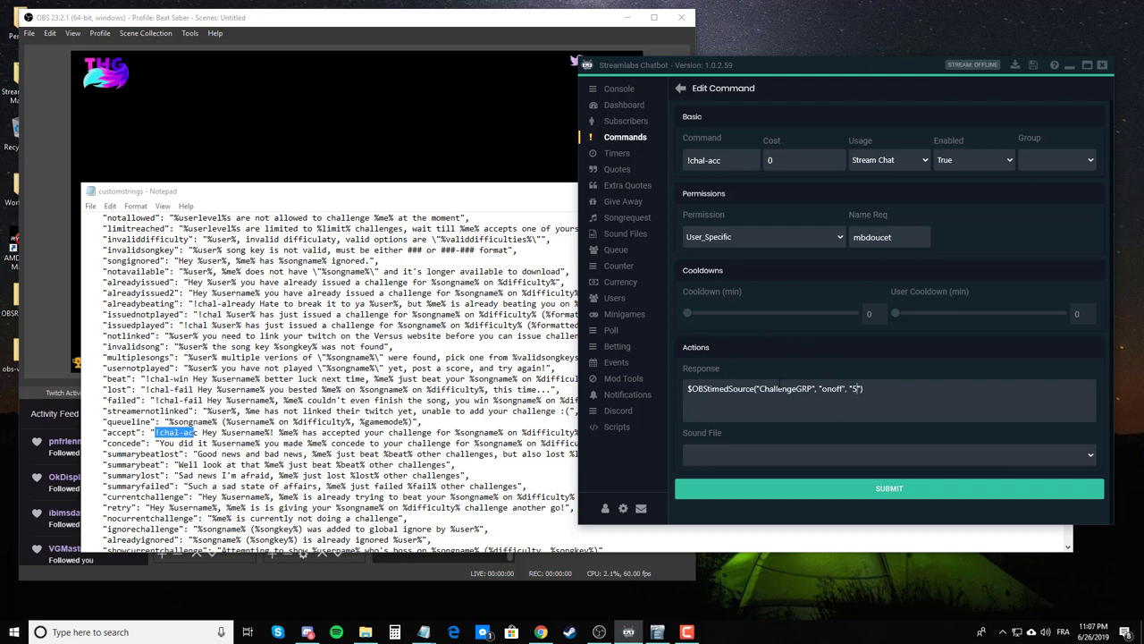
left_click(152, 434)
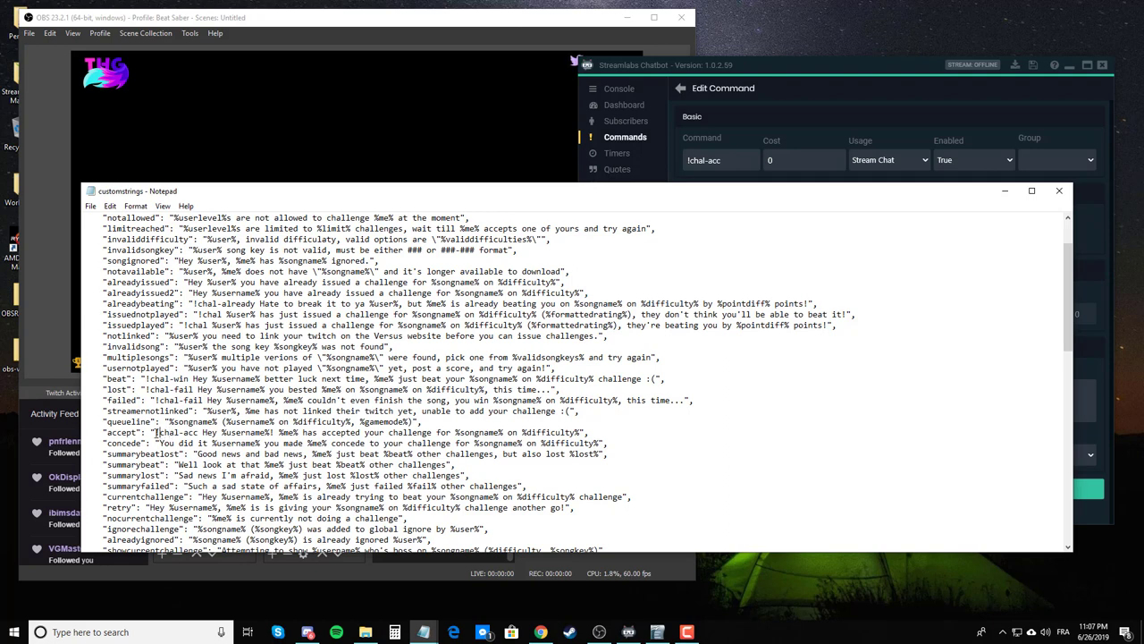
left_click(804, 67)
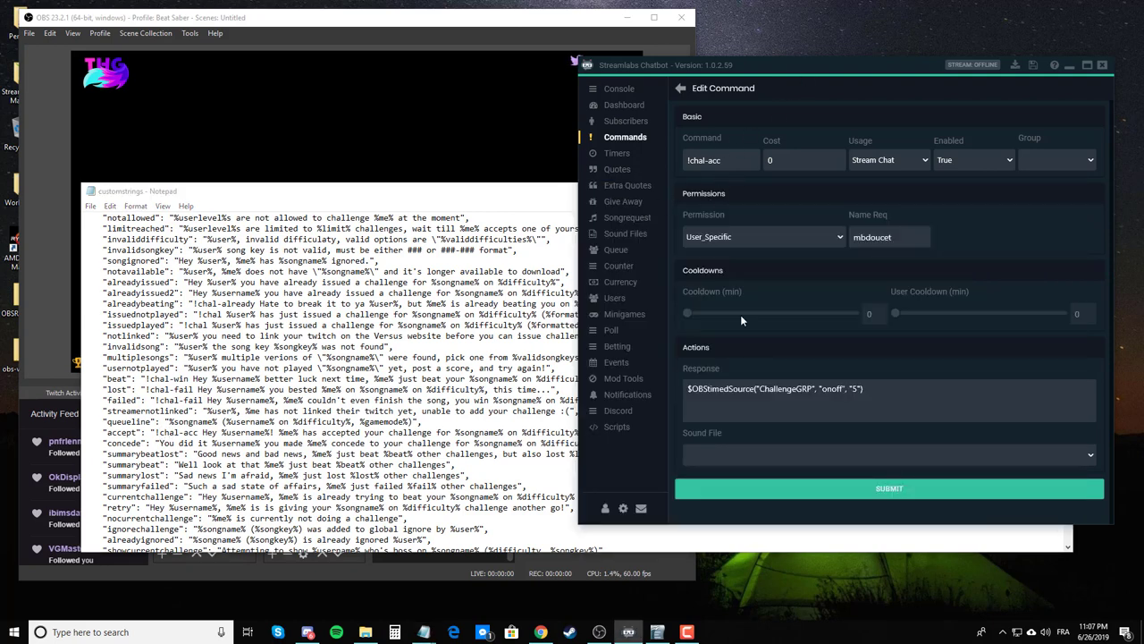
left_click_drag(892, 395, 679, 388)
Step: Switch on the ChallengeGRP source in OBS to preview the challenge alert
left_click(475, 70)
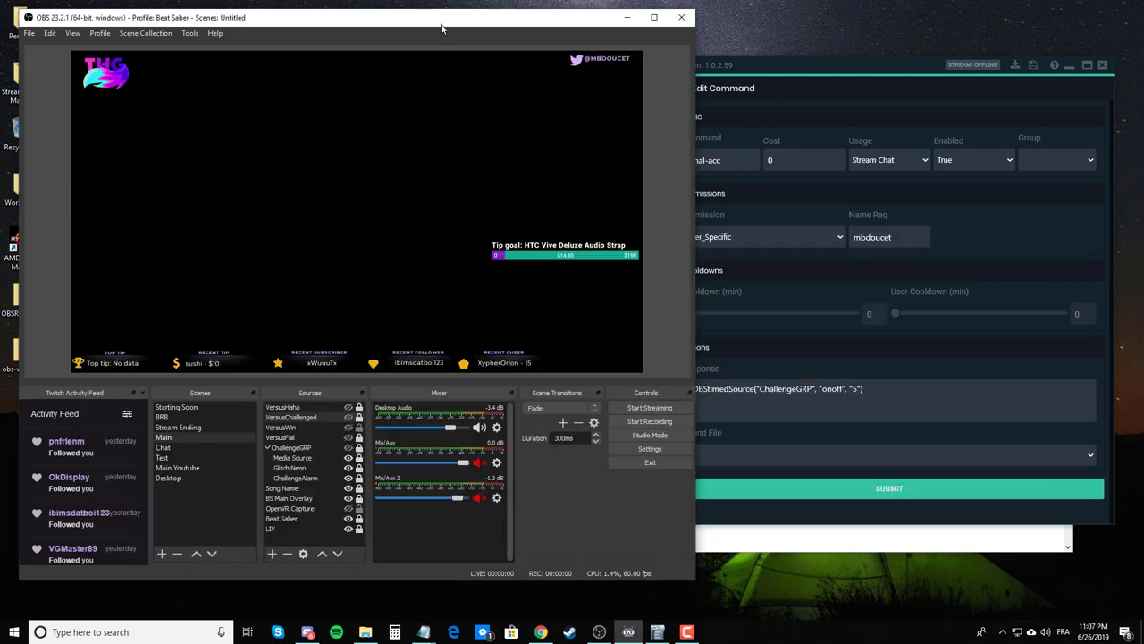
left_click(347, 447)
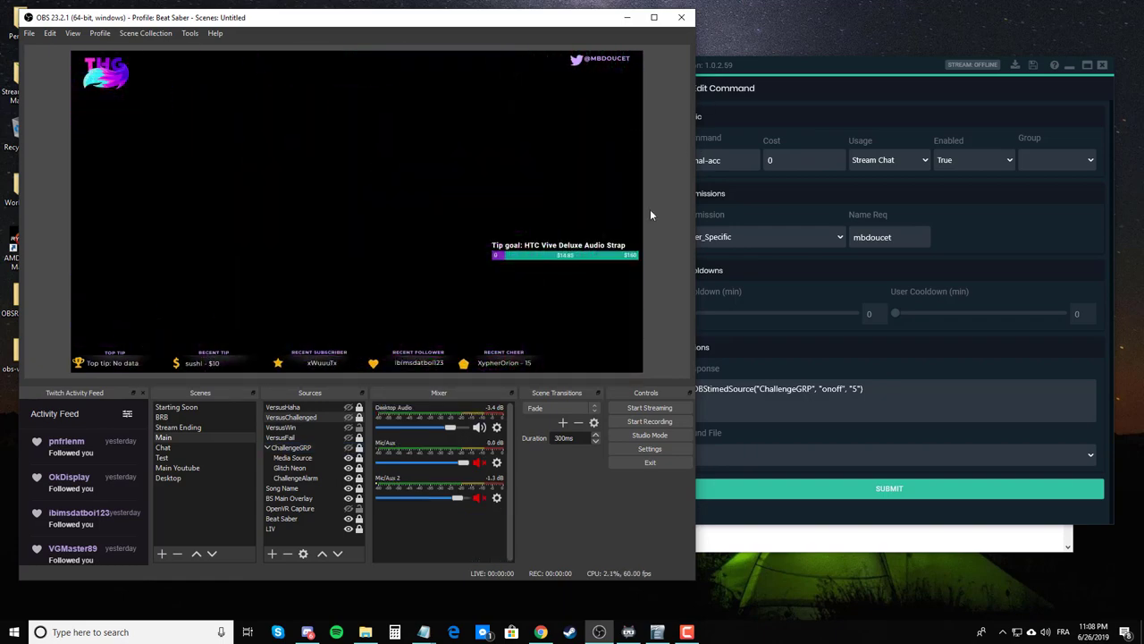
left_click(423, 632)
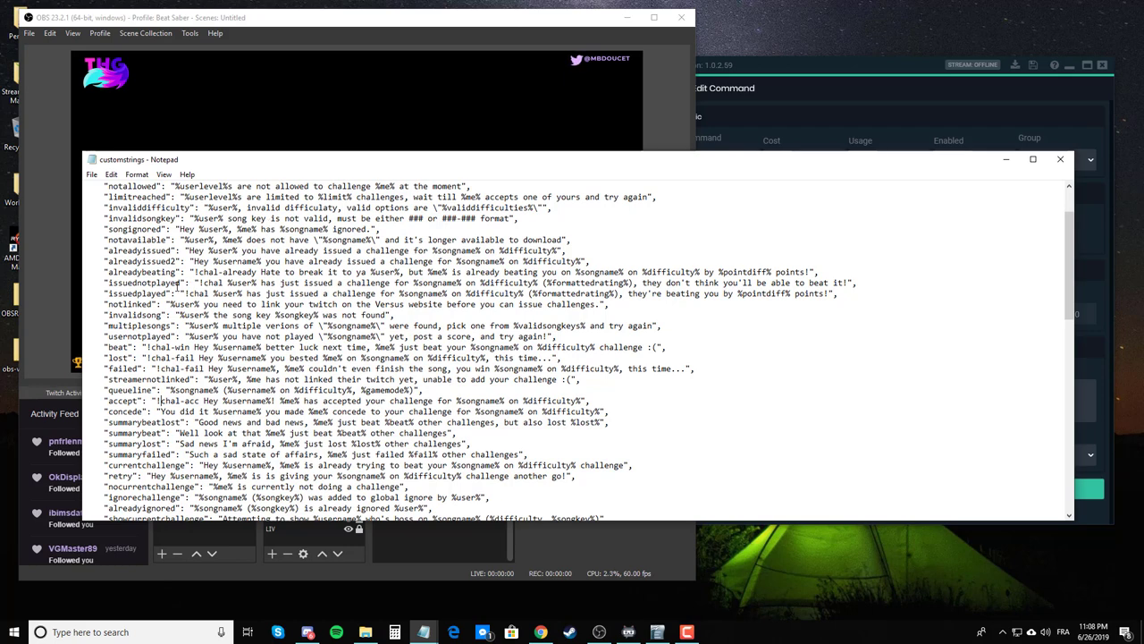
Step: Select the !chal prefix on the issuednotplayed and issuedplayed lines in Notepad
left_click_drag(167, 293, 852, 290)
left_click(133, 282)
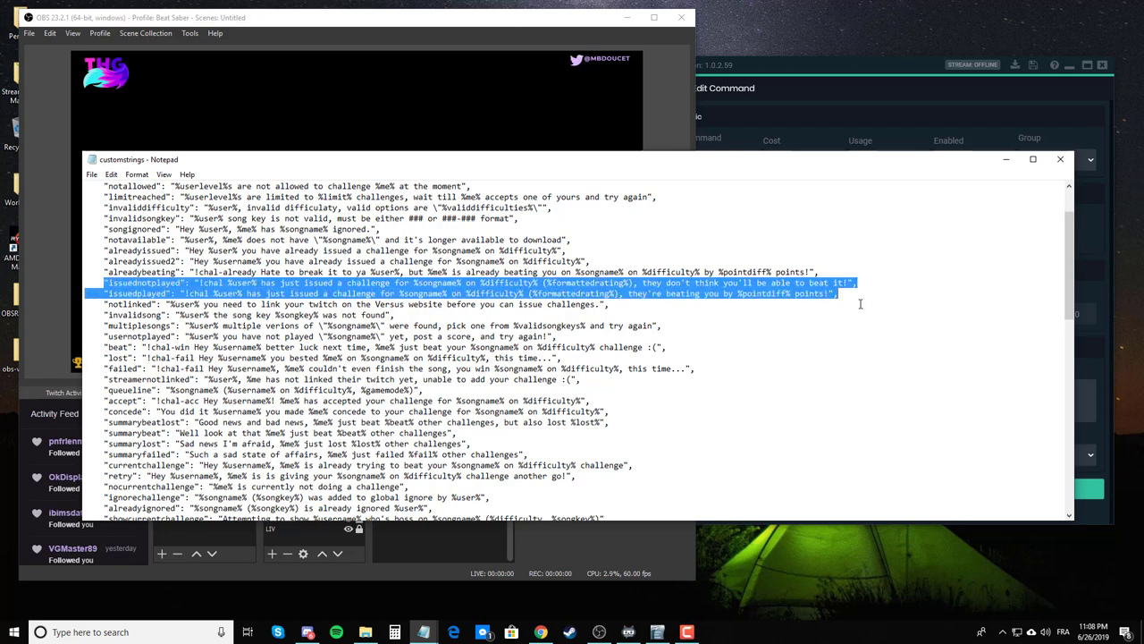
left_click(234, 292)
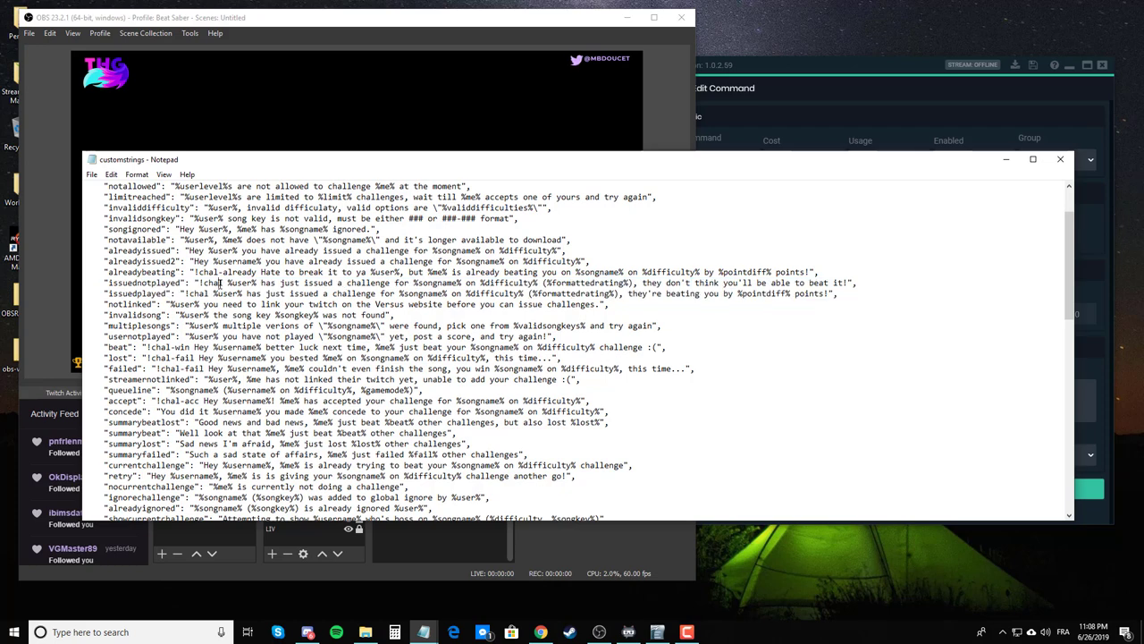
left_click_drag(230, 283, 201, 274)
left_click_drag(209, 293, 185, 293)
left_click_drag(209, 293, 188, 293)
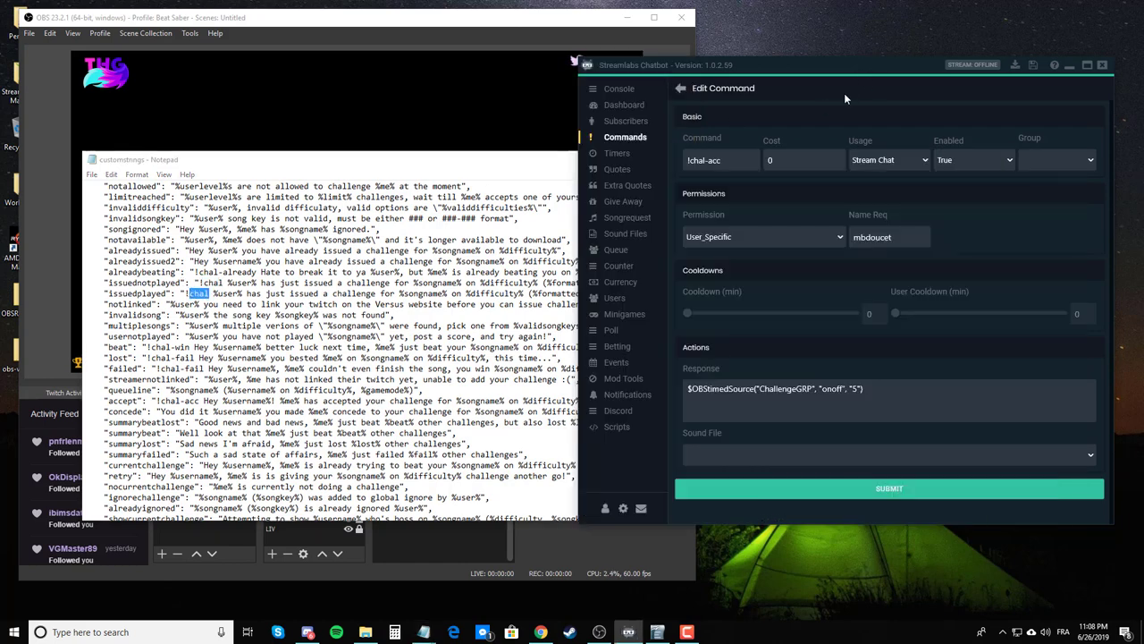
Step: Open the !chal command, note its VersusChallenged source, and switch that source on in OBS
left_click(844, 93)
left_click(684, 100)
double_click(703, 152)
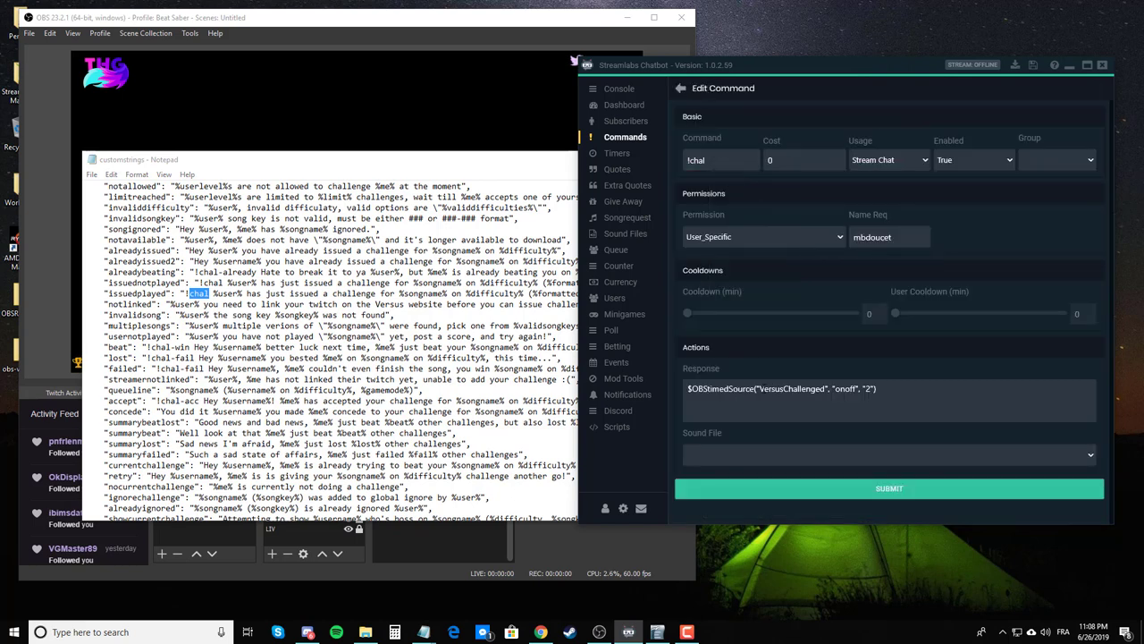
left_click_drag(762, 388, 815, 388)
left_click(430, 36)
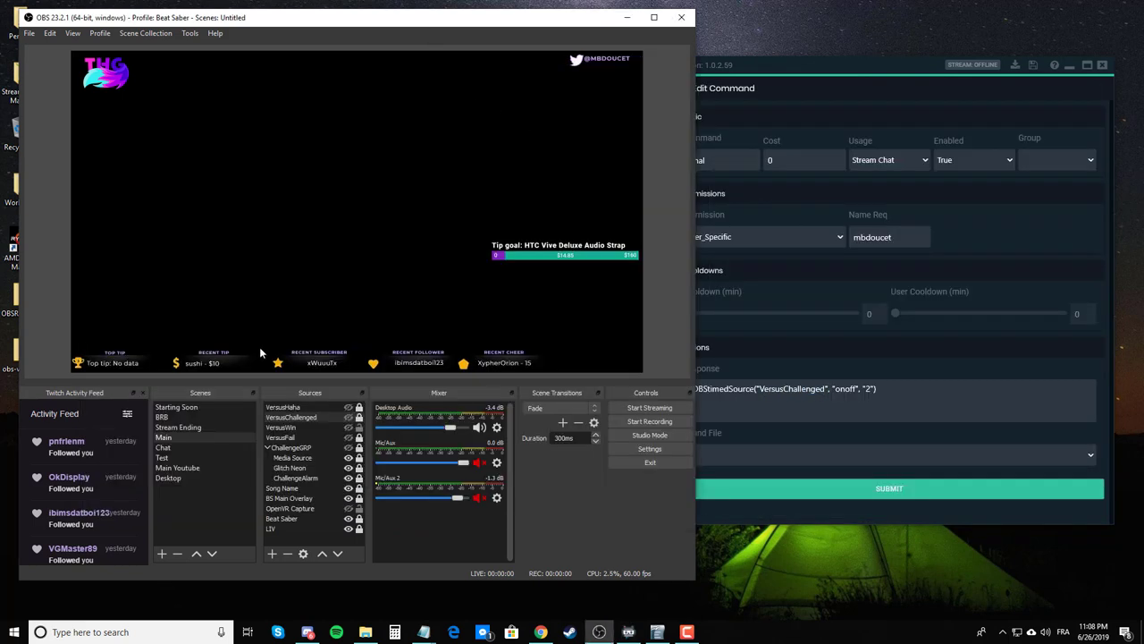
left_click(350, 418)
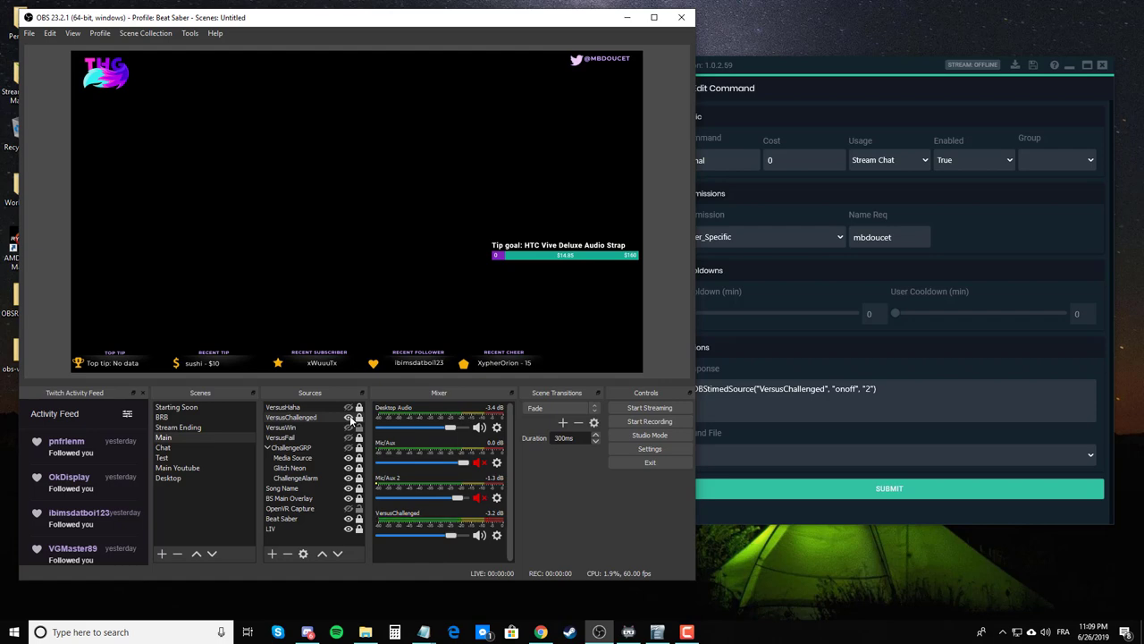
Step: Review the !chal response $OBStimedSource('VersusChallenged', 'onoff', '2') in the command editor
left_click(879, 402)
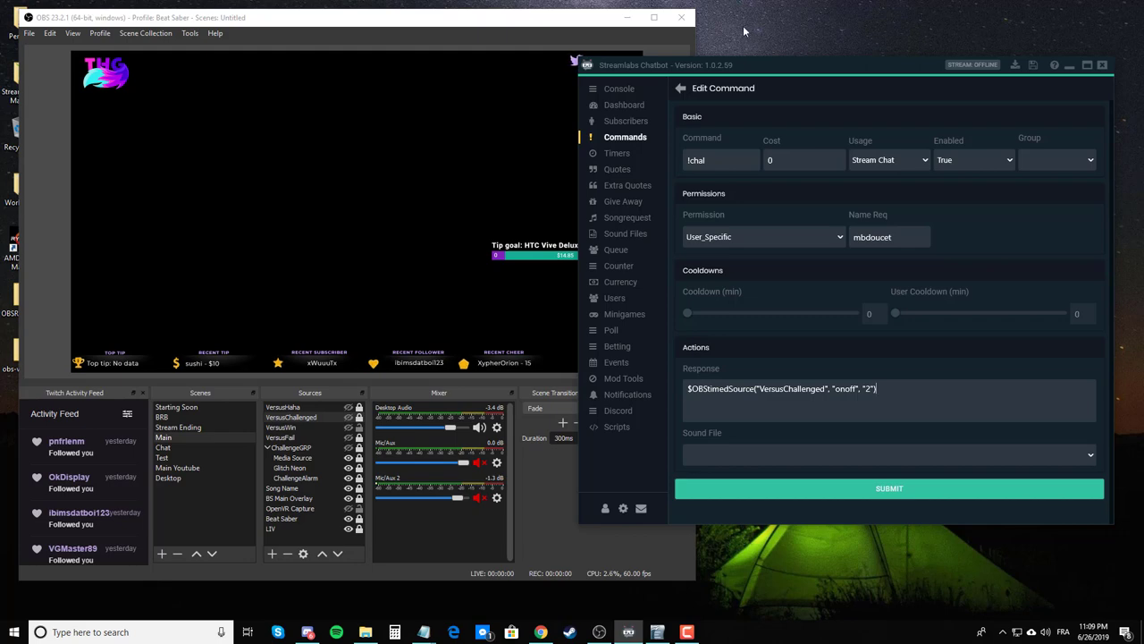
left_click_drag(885, 396, 618, 397)
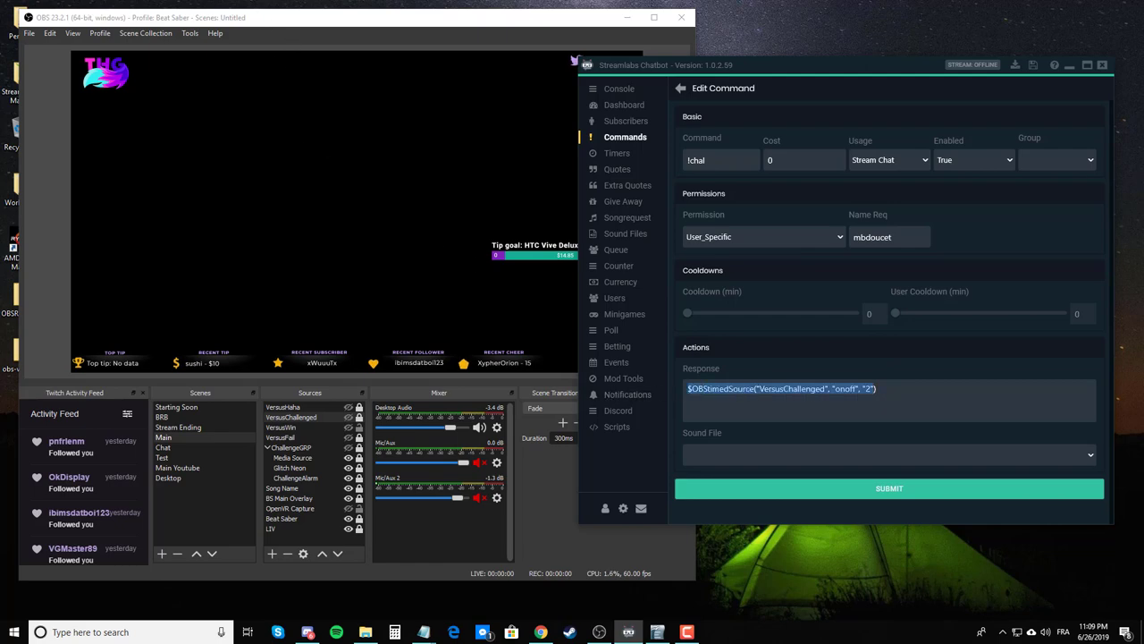
left_click(573, 59)
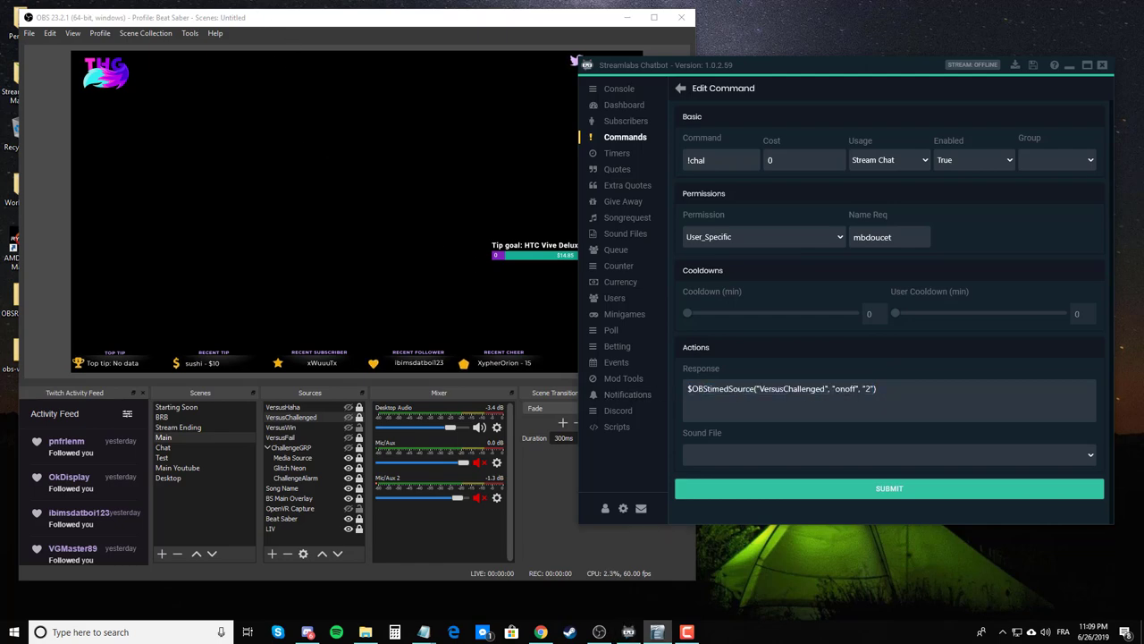